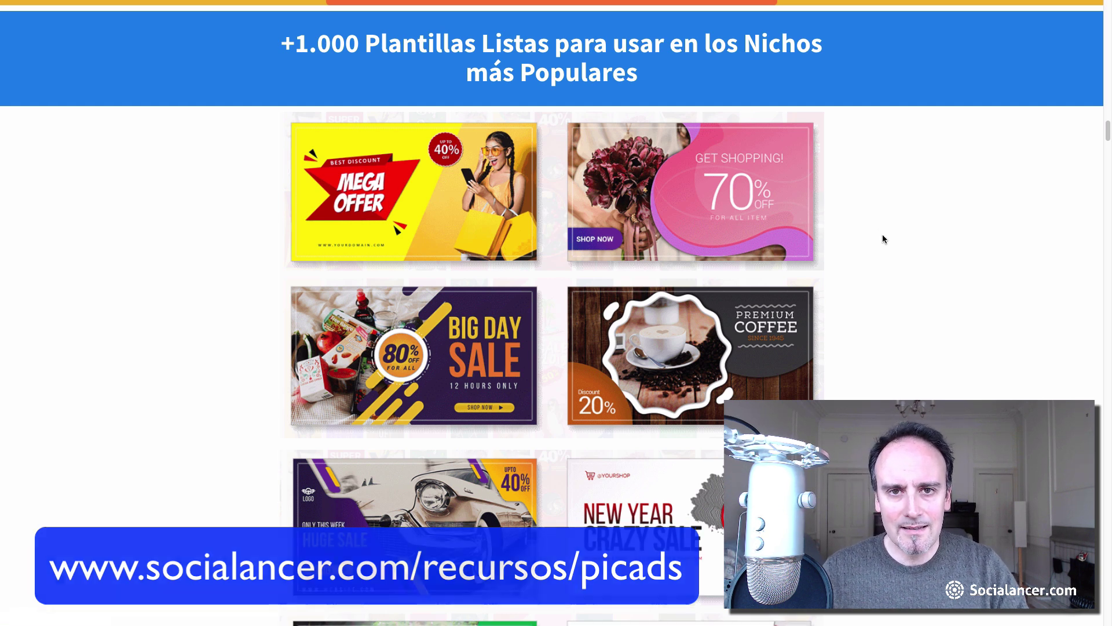
Scroll down the PicAds sales page past the banner grid to '+Ejemplos de Diseños para Negocios Locales'
scroll(883, 238, down, 4)
scroll(882, 239, down, 1)
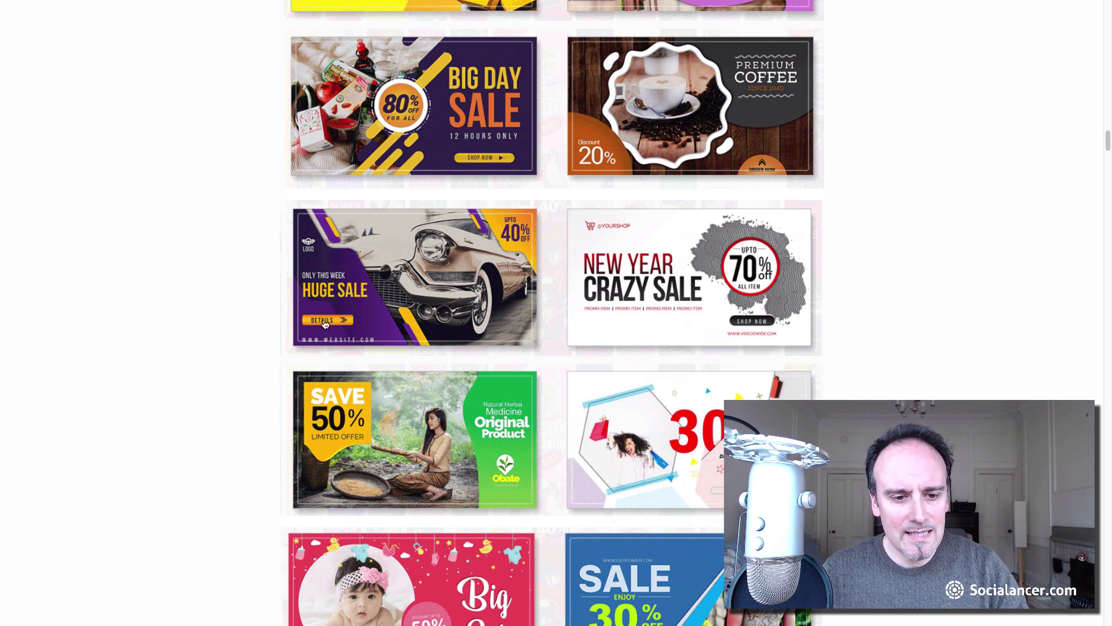
scroll(768, 293, down, 1)
scroll(769, 293, down, 3)
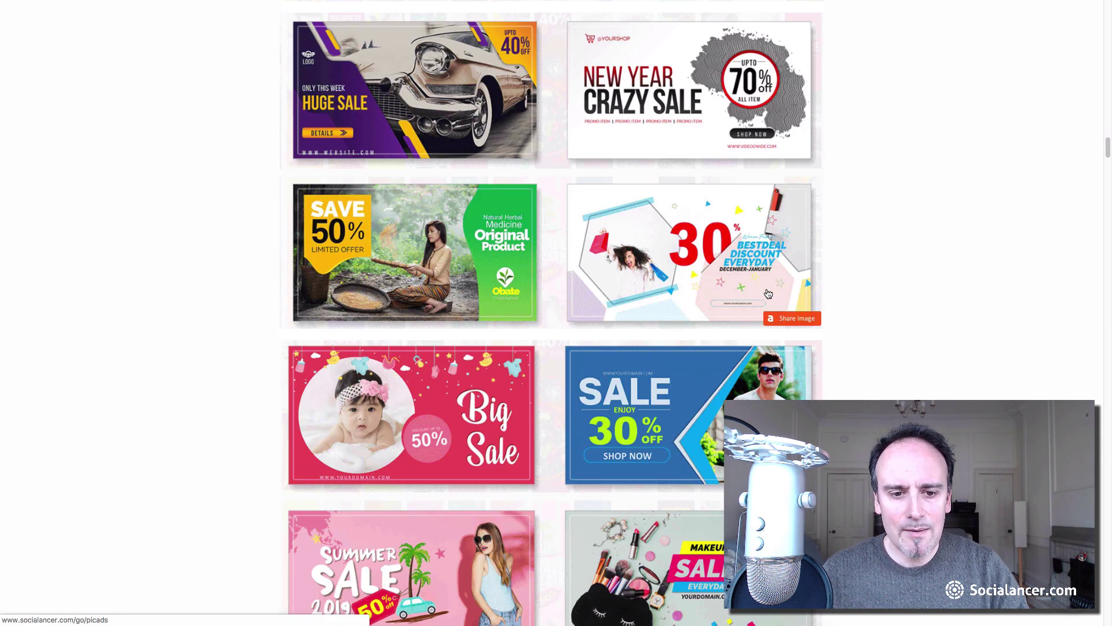
scroll(768, 293, down, 1)
scroll(768, 294, down, 1)
scroll(768, 292, down, 1)
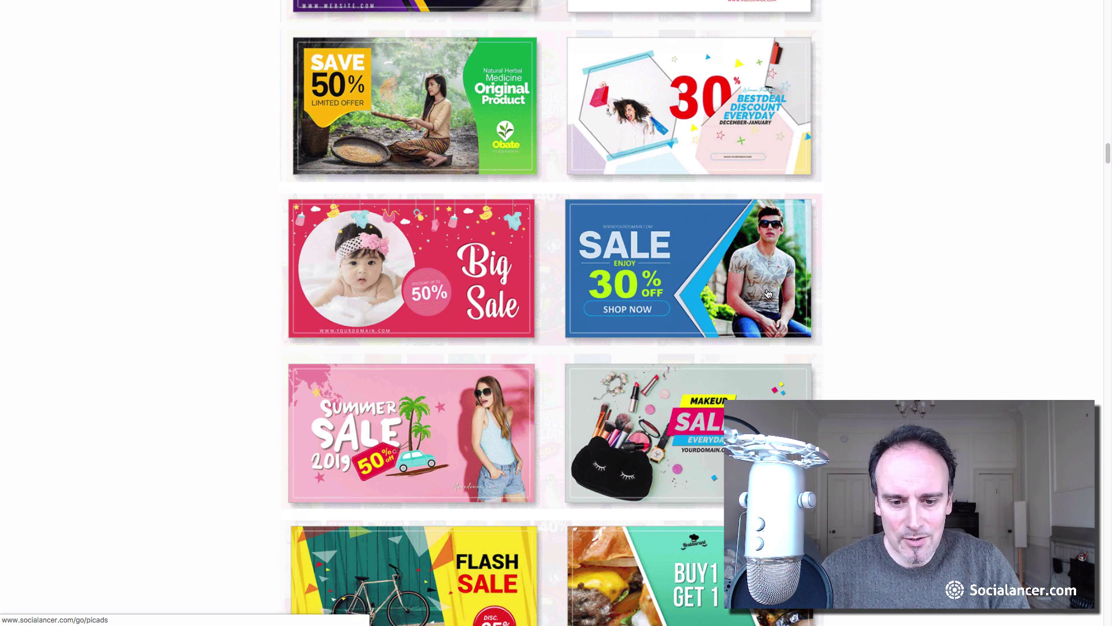
scroll(768, 294, down, 5)
scroll(769, 293, down, 5)
scroll(768, 294, down, 2)
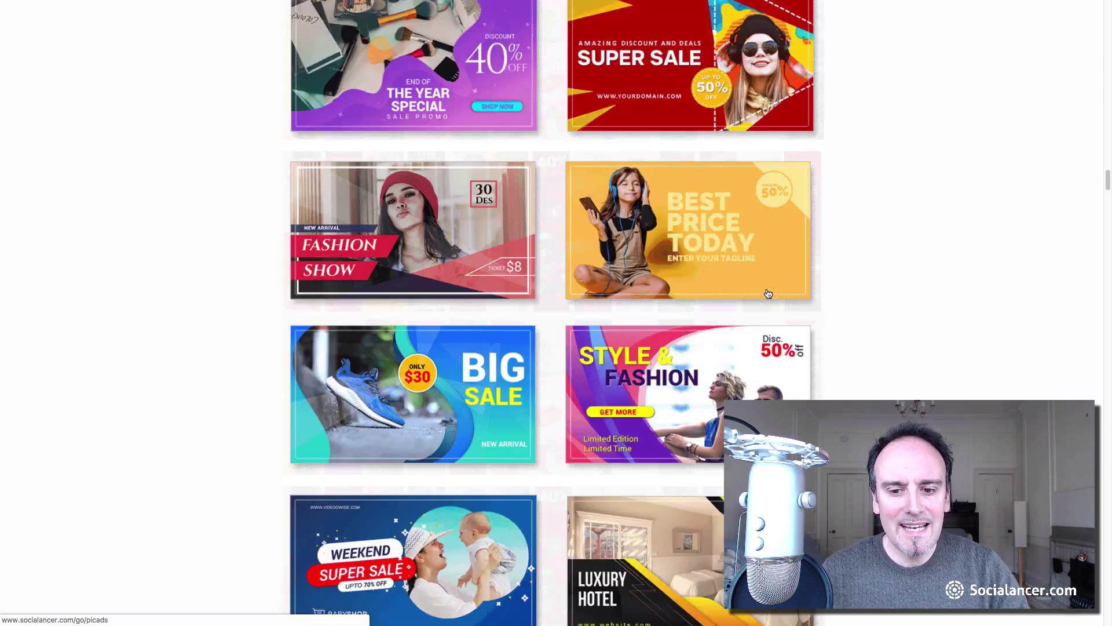
scroll(769, 294, down, 2)
scroll(768, 294, down, 5)
scroll(768, 294, down, 5)
scroll(768, 294, down, 2)
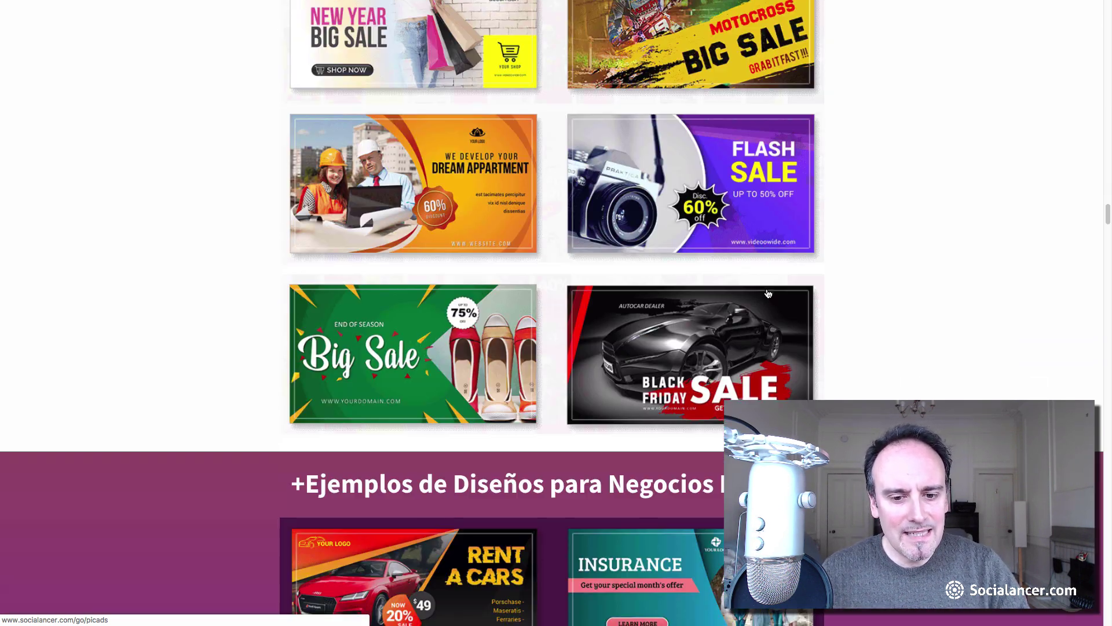
scroll(768, 294, down, 1)
scroll(768, 294, down, 1)
scroll(768, 294, down, 2)
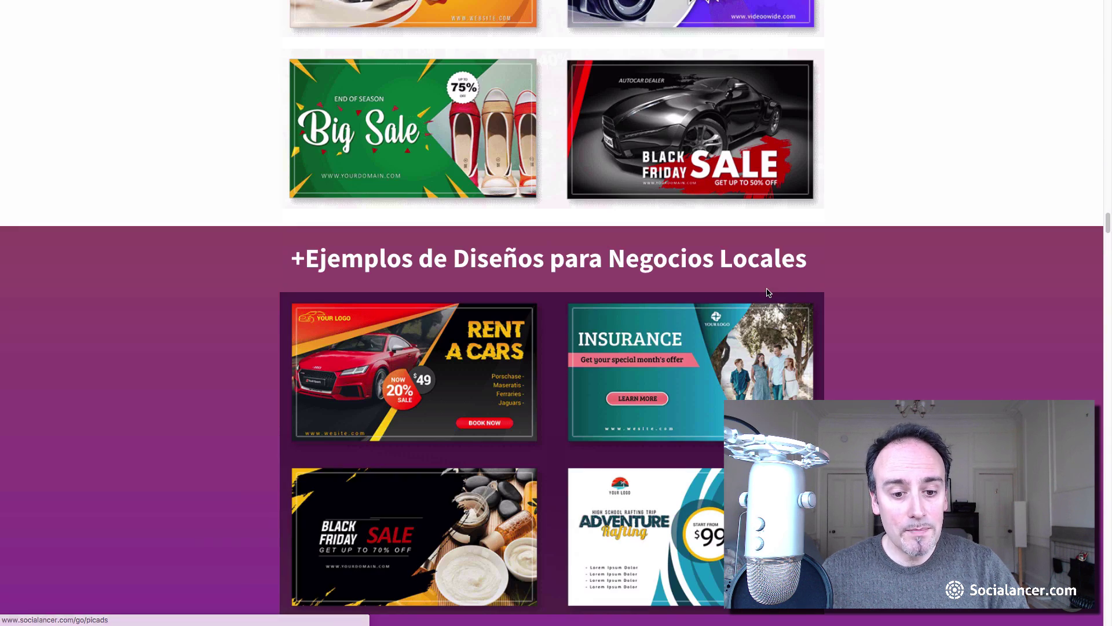
scroll(768, 294, down, 1)
scroll(766, 294, down, 2)
scroll(767, 293, down, 1)
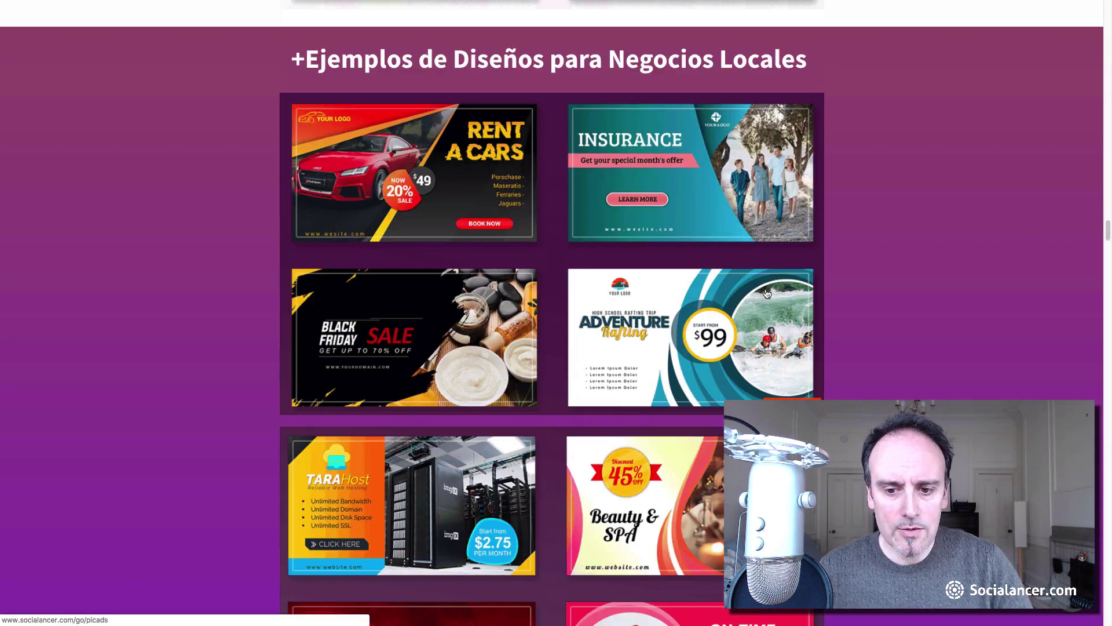
scroll(836, 298, down, 4)
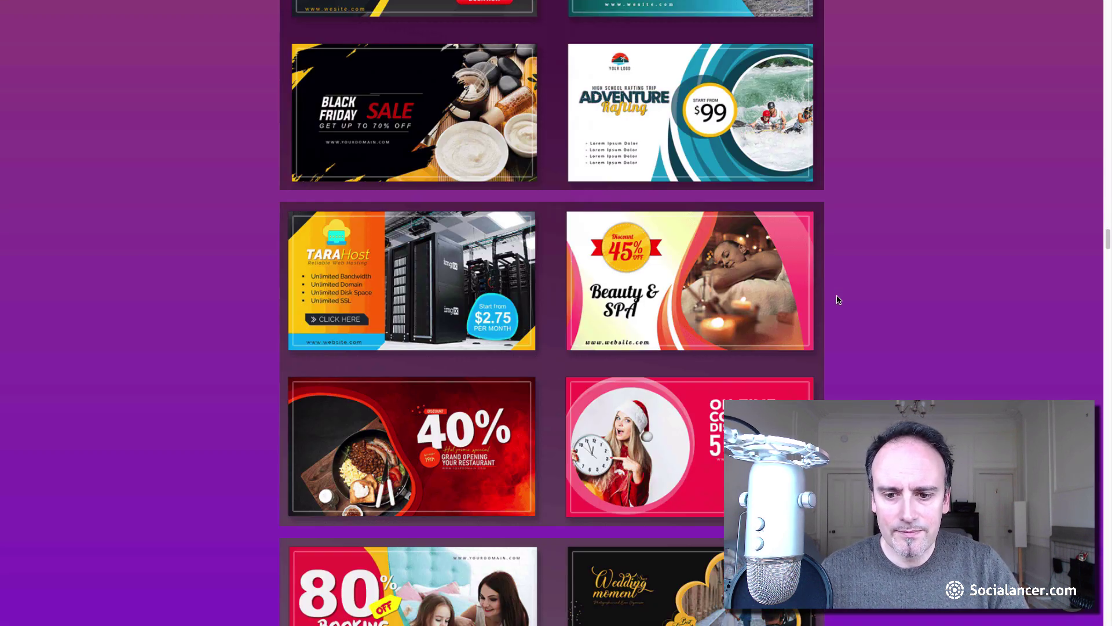
scroll(837, 299, down, 1)
scroll(837, 299, down, 2)
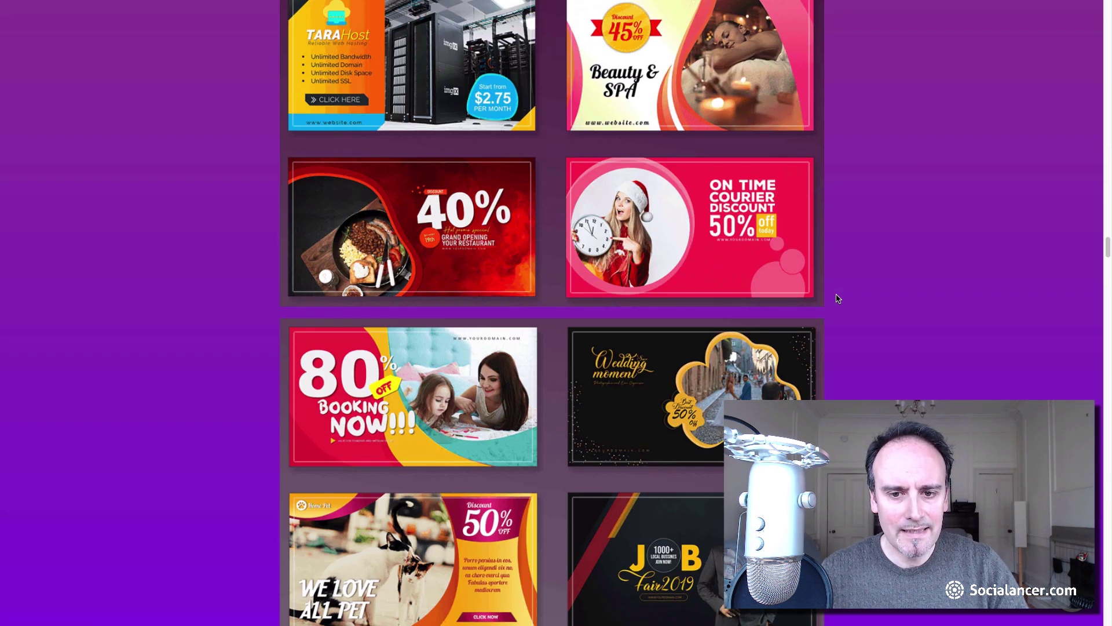
scroll(837, 298, down, 3)
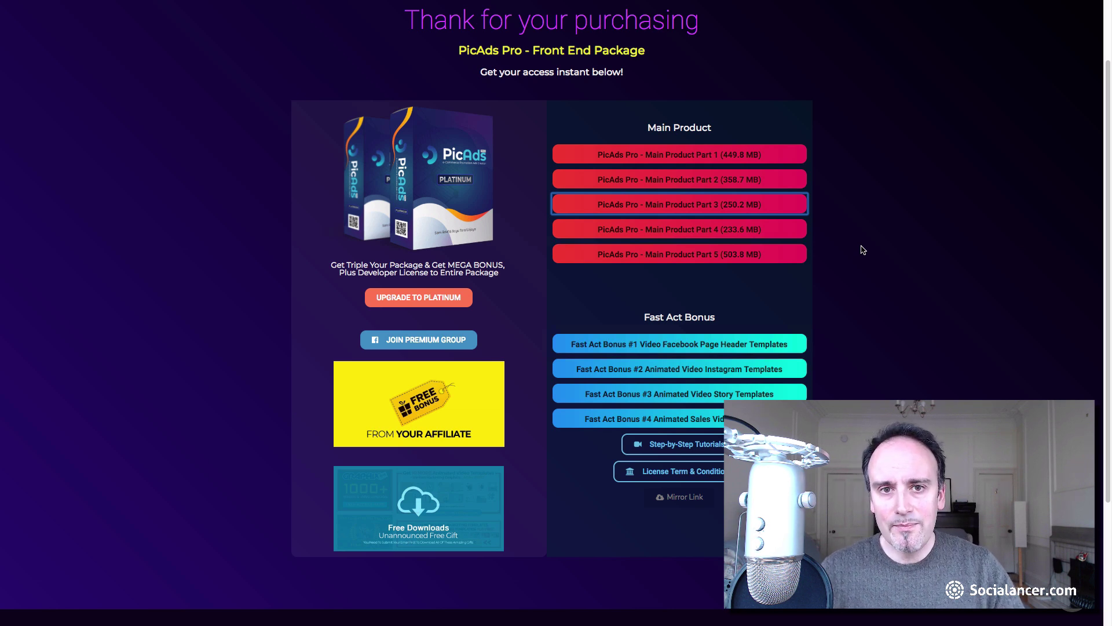
Switch with Cmd+Tab to the Finder window showing the PicAds Plantillas folder
key(super+Tab)
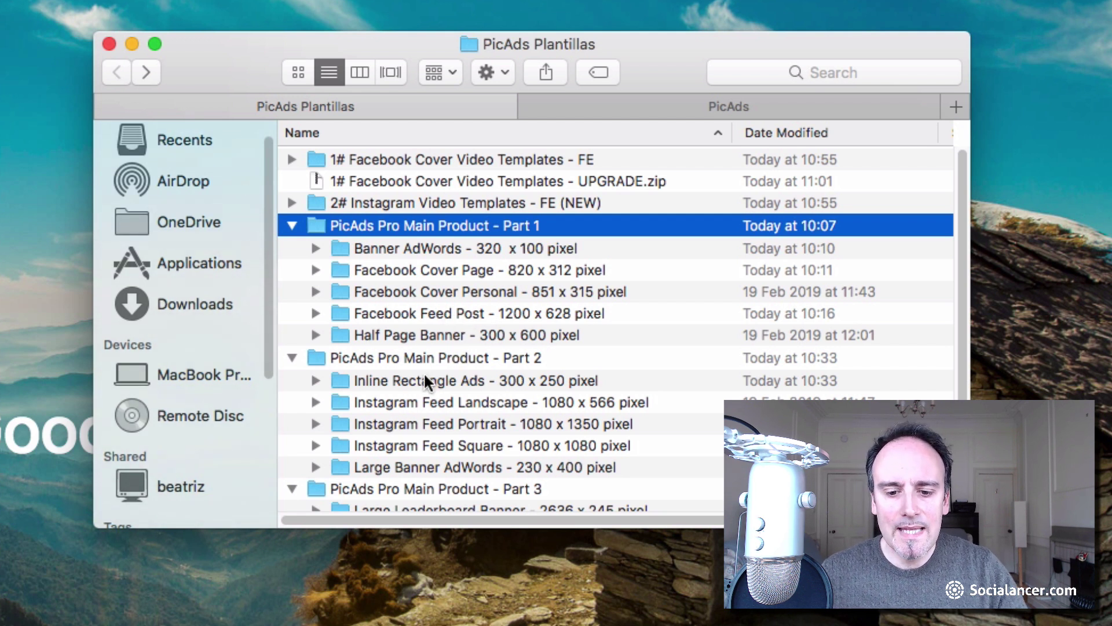
Expand the Banner AdWords - 320 x 100 pixel folder and select Adventure Rafting - Banner AdWords.jpg
scroll(425, 376, down, 3)
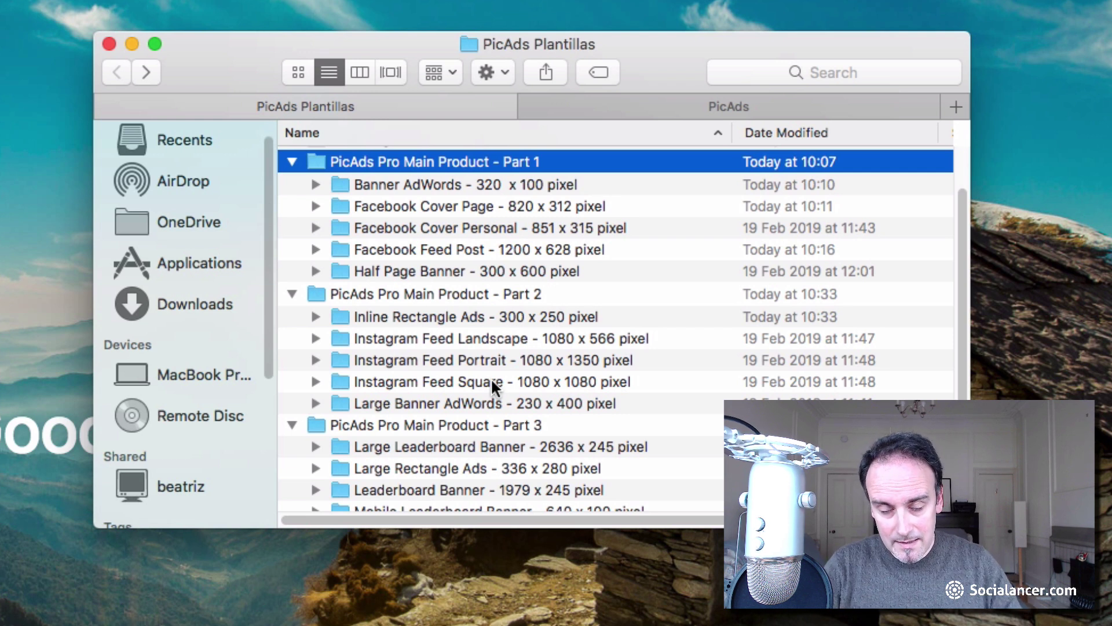
scroll(490, 383, down, 1)
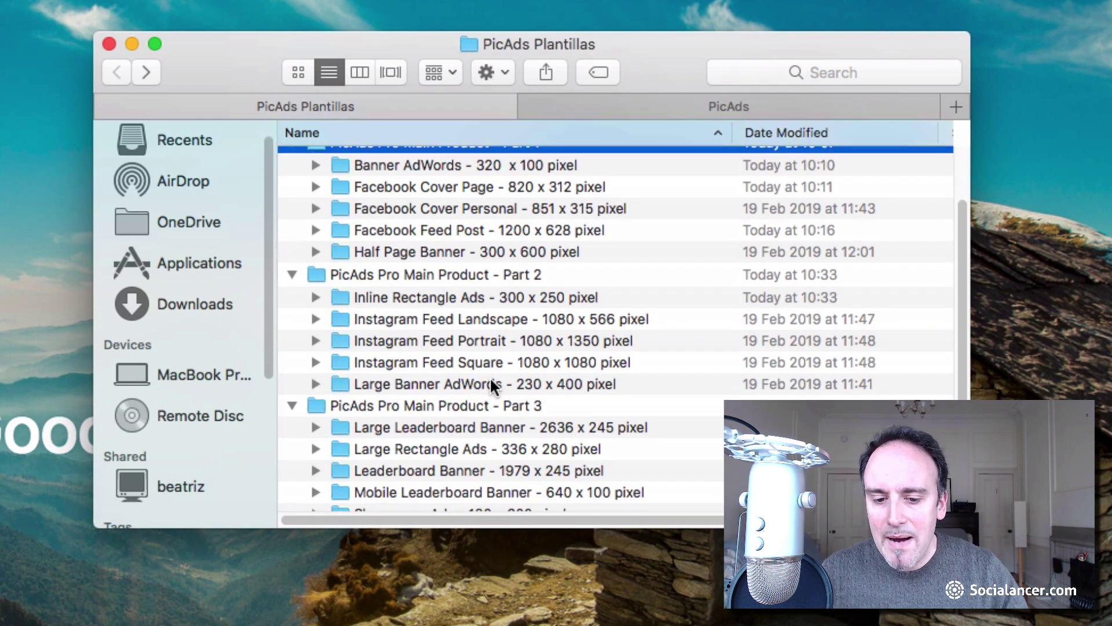
scroll(490, 382, down, 1)
scroll(490, 383, down, 1)
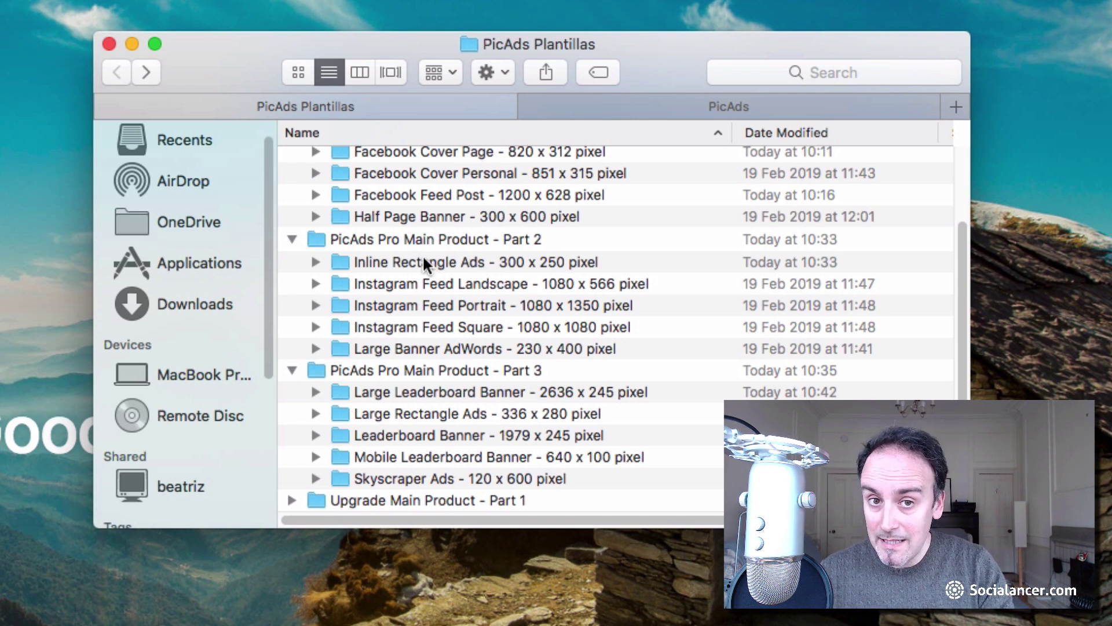
scroll(422, 274, up, 1)
scroll(422, 273, up, 4)
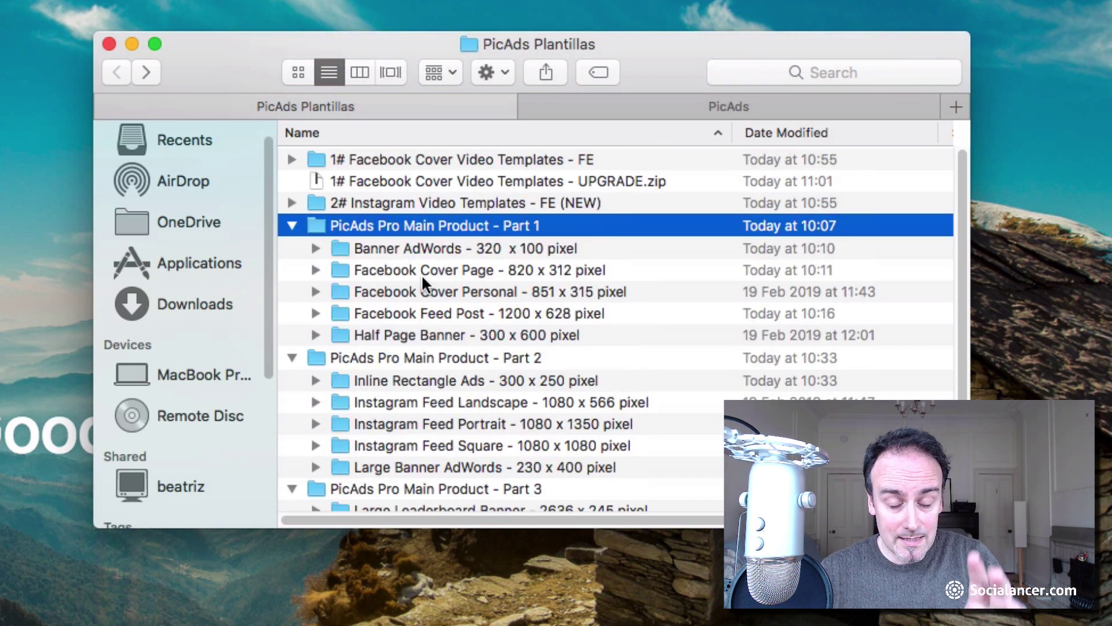
click(316, 247)
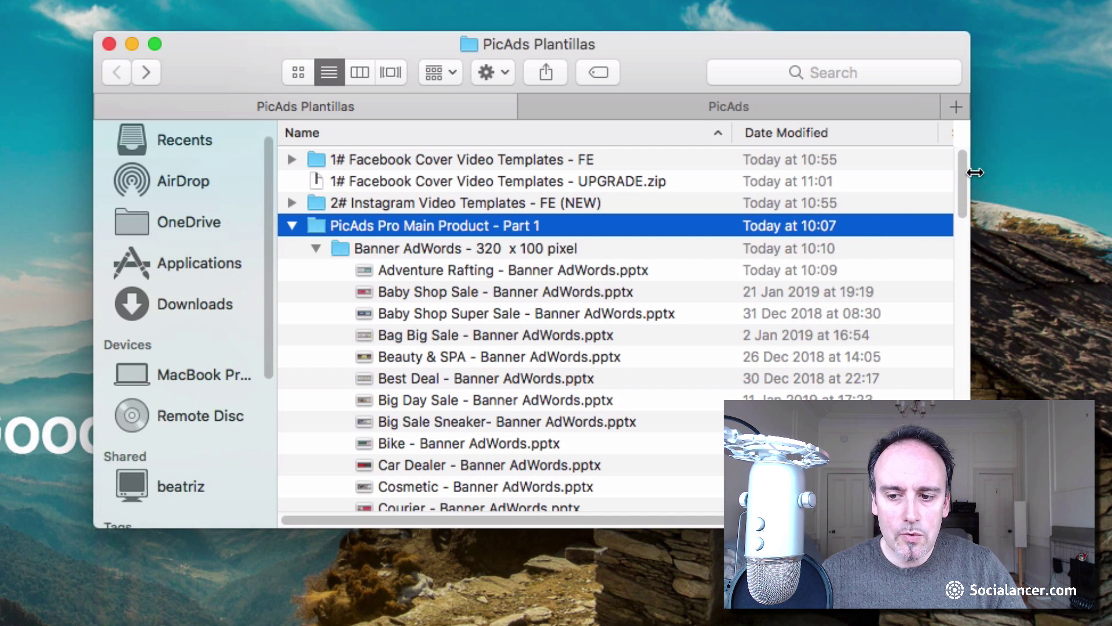
drag(958, 173, 957, 239)
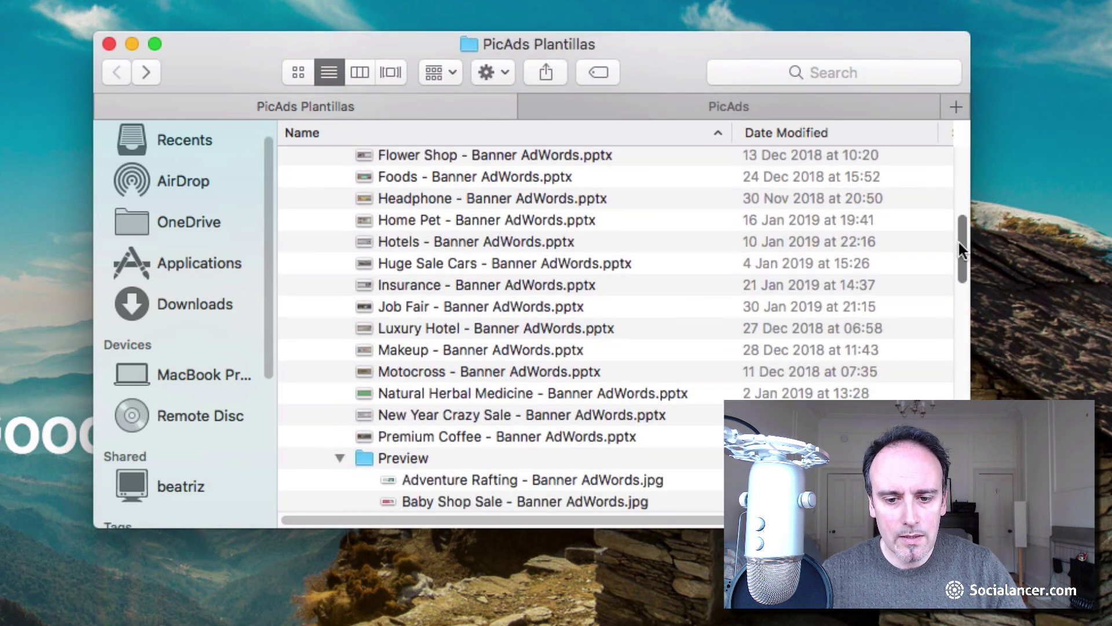
scroll(410, 319, down, 3)
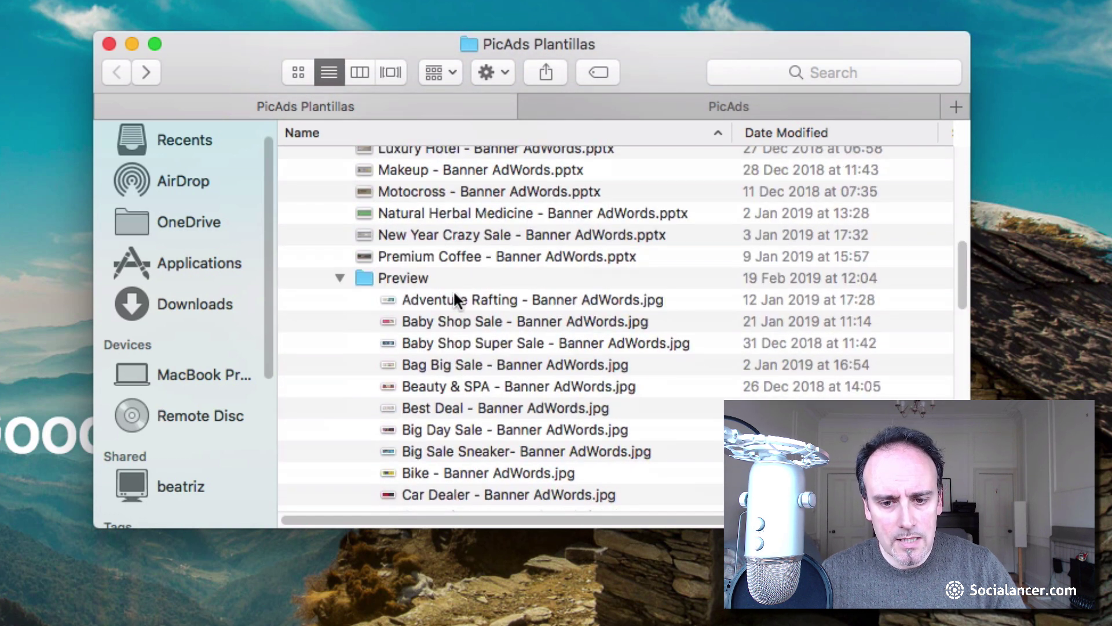
click(439, 299)
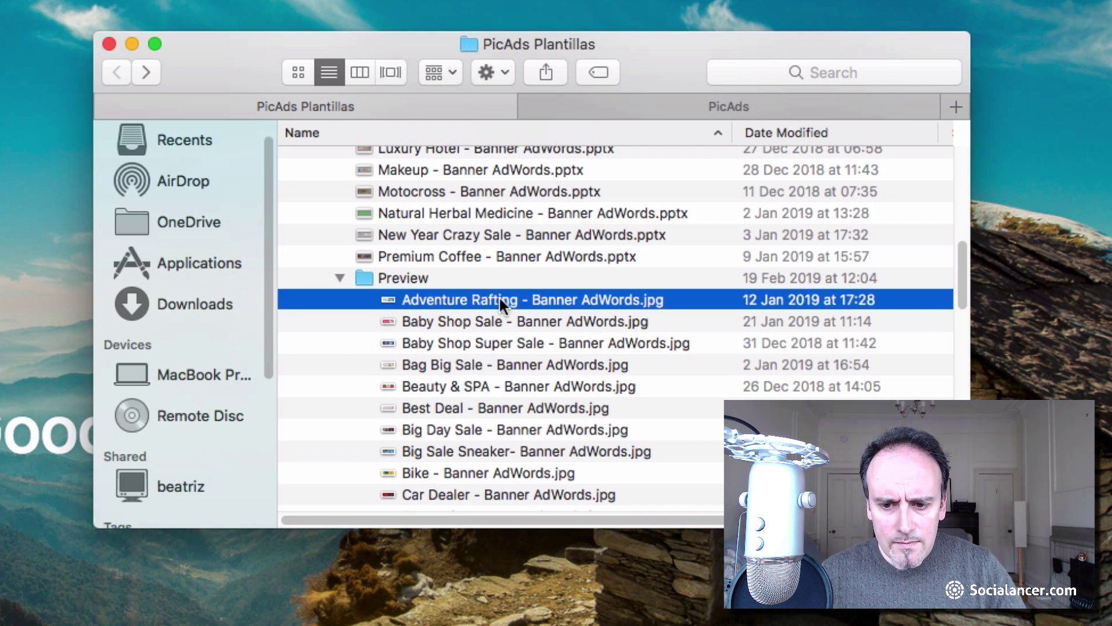
Preview the Adventure Rafting banner in Quick Look, check its file location, then collapse the Preview folder
double_click(450, 299)
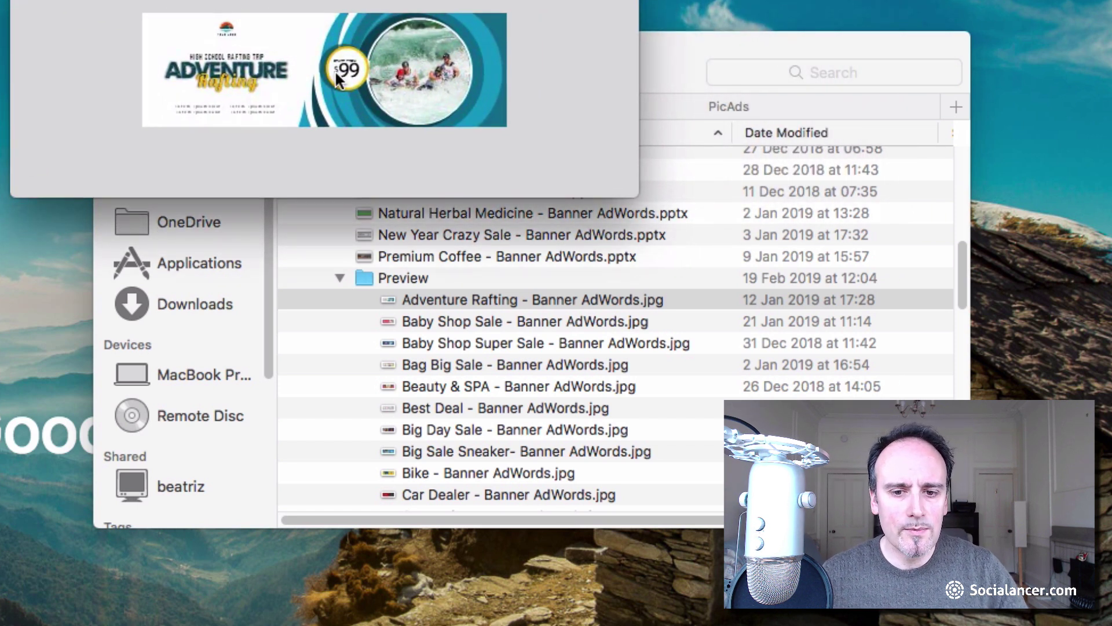
click(324, 3)
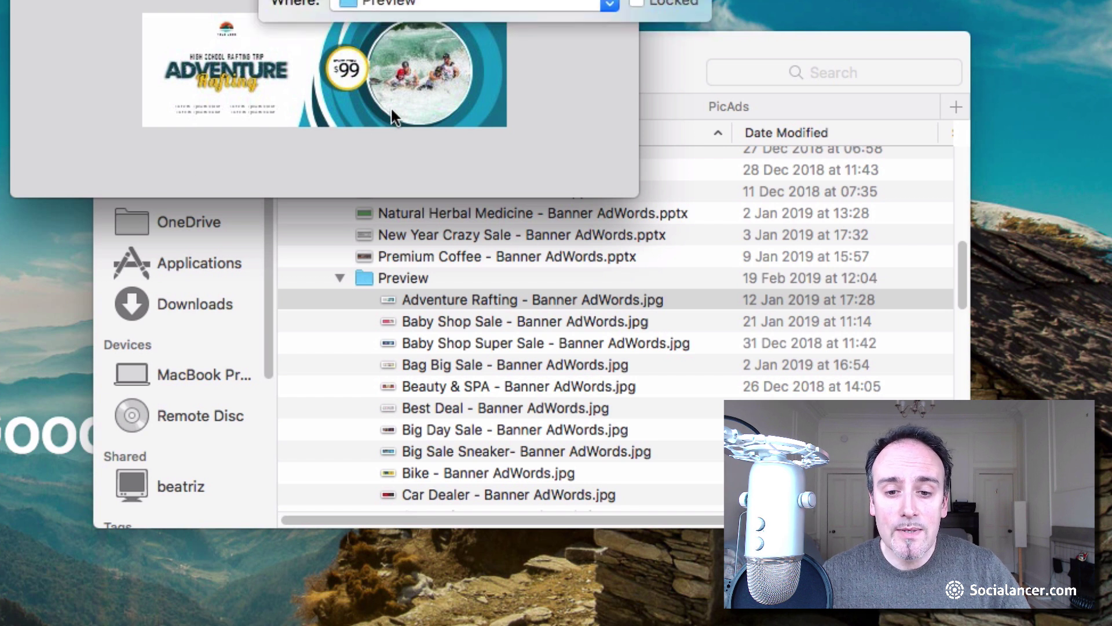
key(Escape)
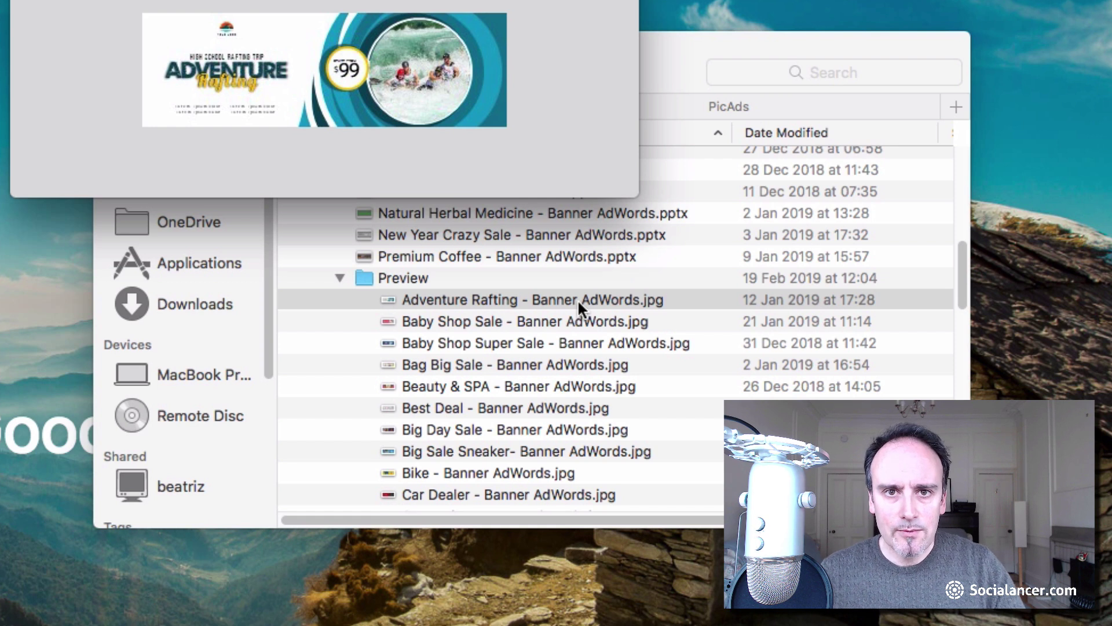
click(336, 280)
click(340, 277)
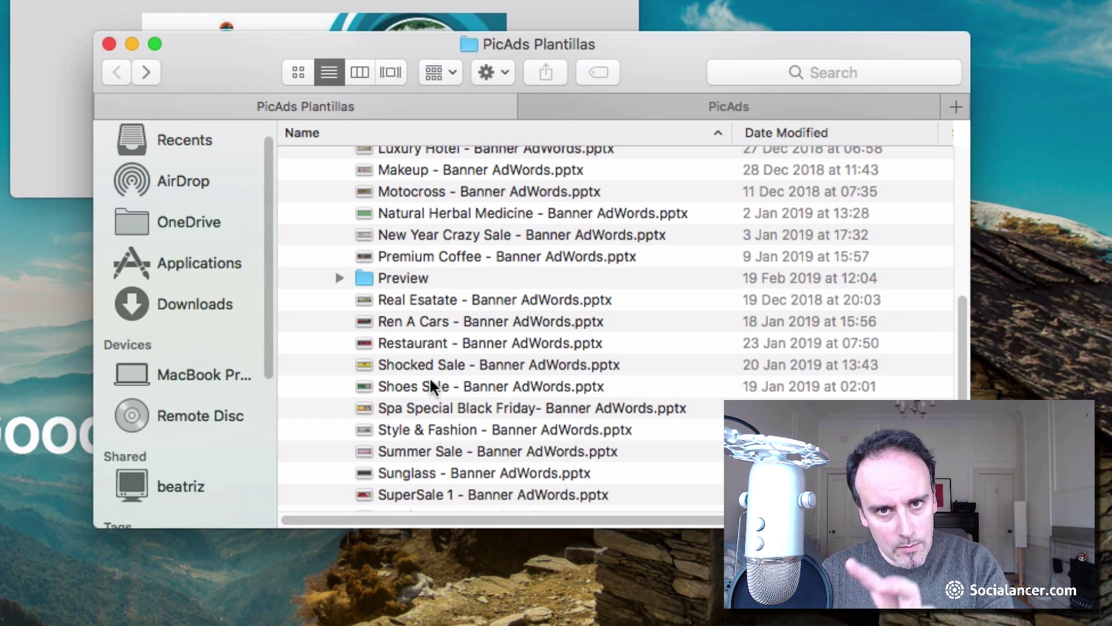
Scroll the Finder template list down and back up
scroll(432, 385, down, 3)
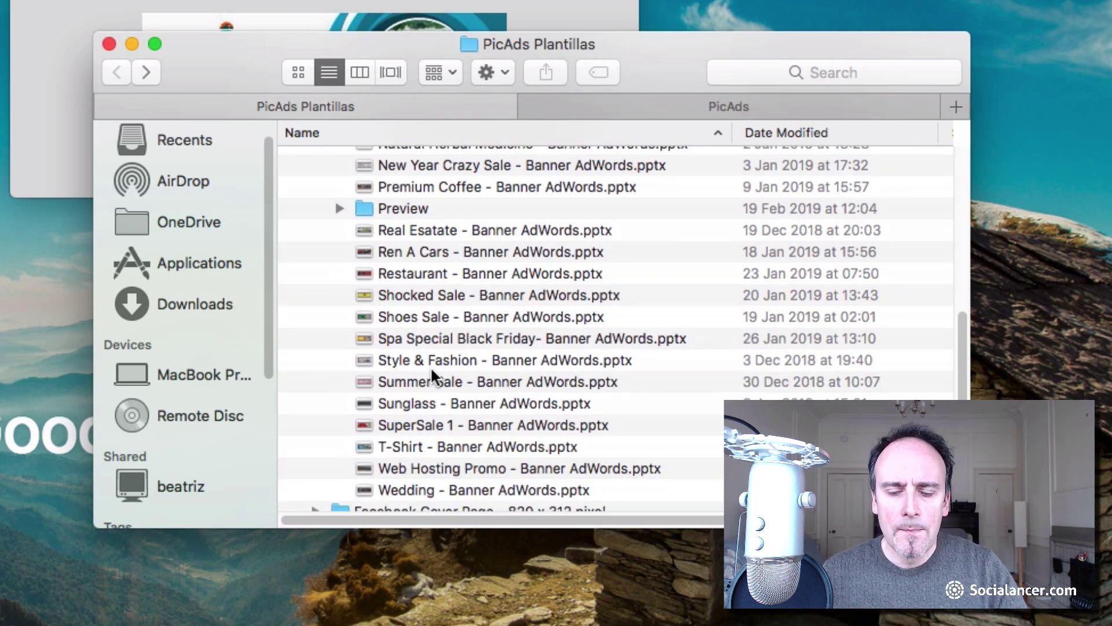
scroll(431, 383, down, 1)
scroll(432, 377, up, 6)
scroll(432, 376, up, 6)
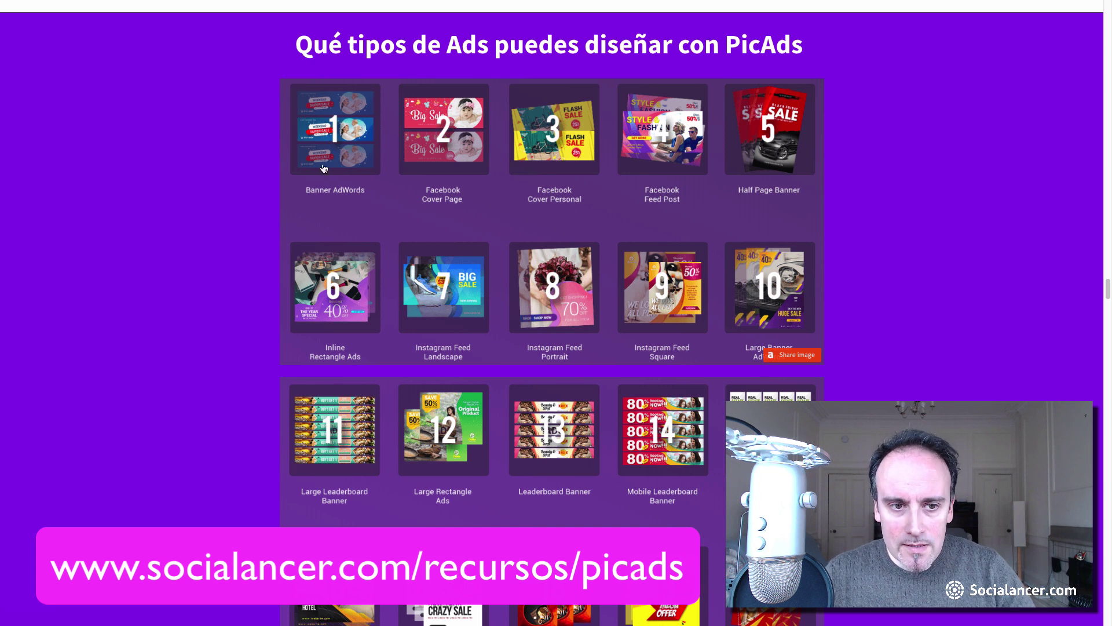
mouse_move(768, 287)
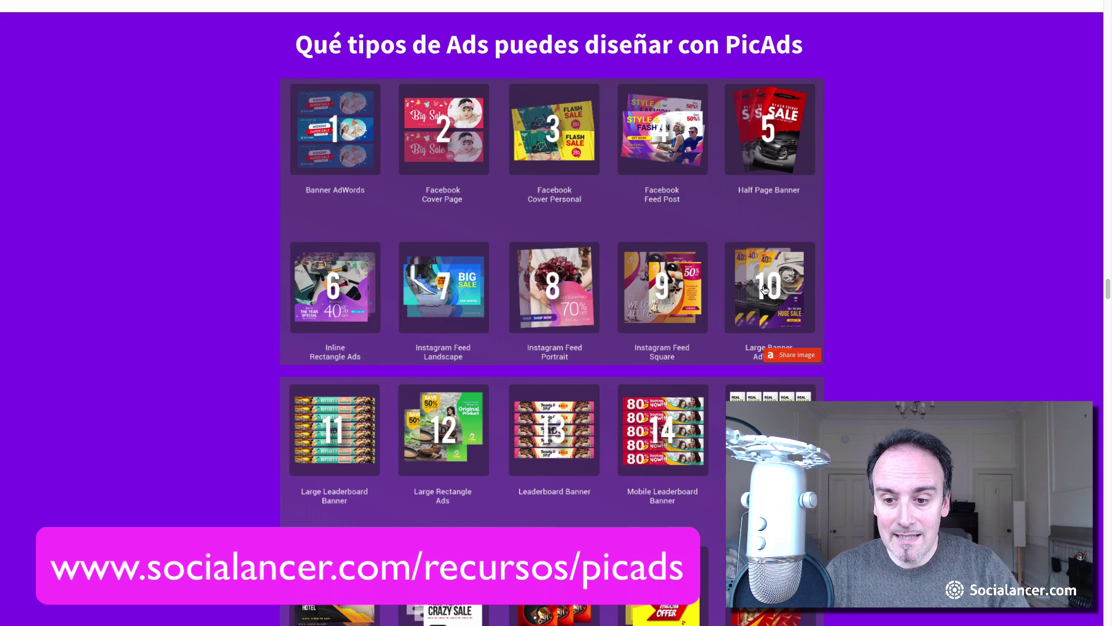
Scroll through the ad-type grid, then bring Chrome forward to the Sociowide download page
scroll(770, 297, down, 1)
scroll(776, 292, down, 2)
scroll(888, 265, down, 2)
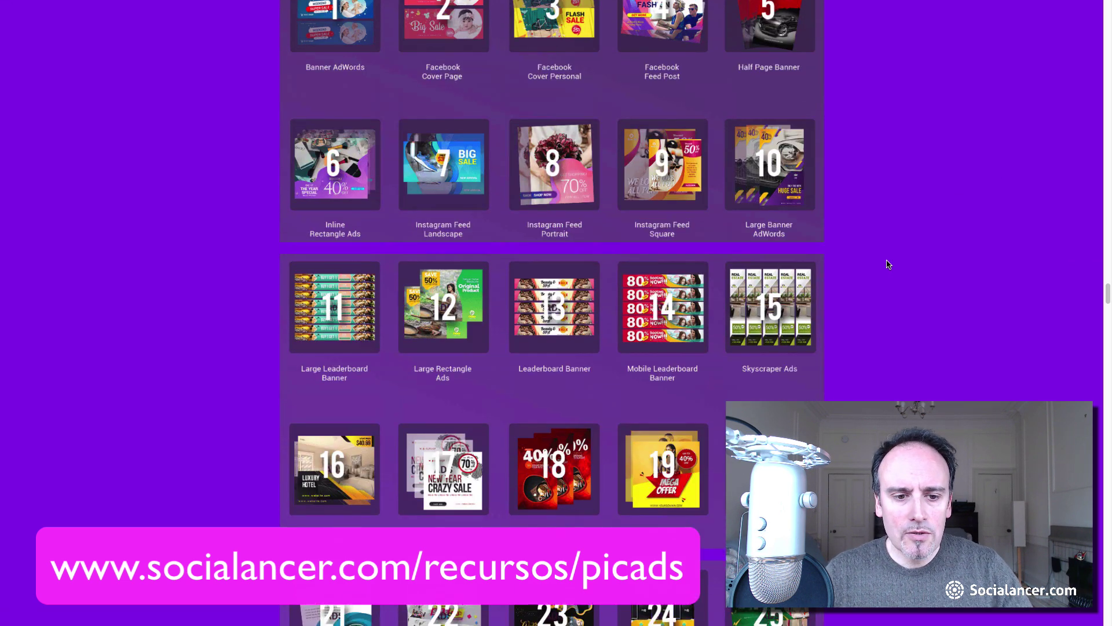
scroll(887, 265, down, 1)
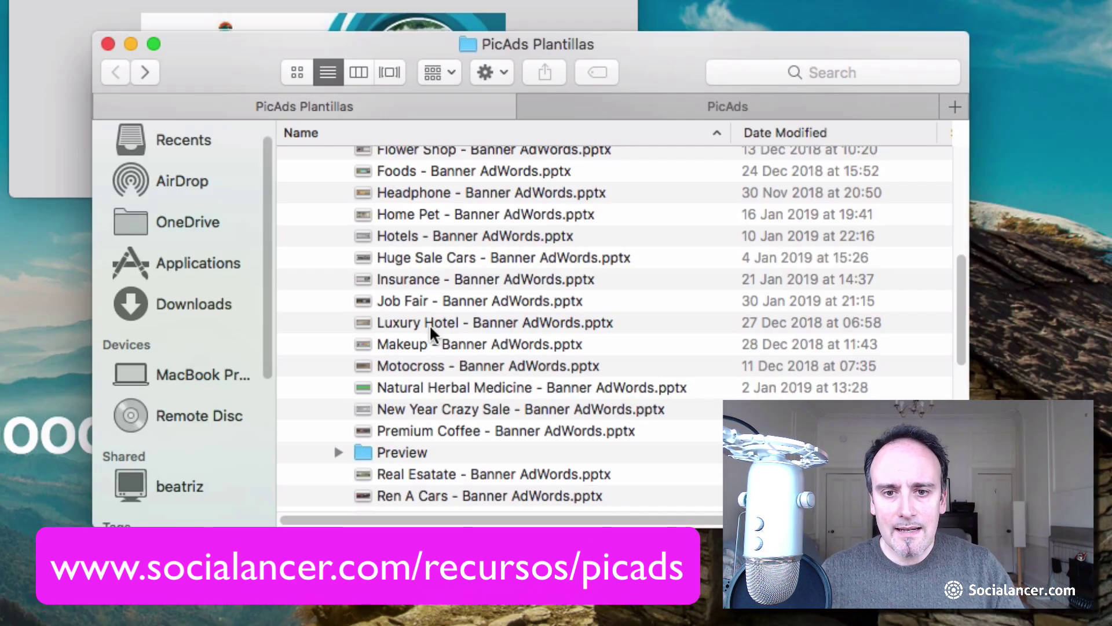
key(super+Tab)
click(517, 346)
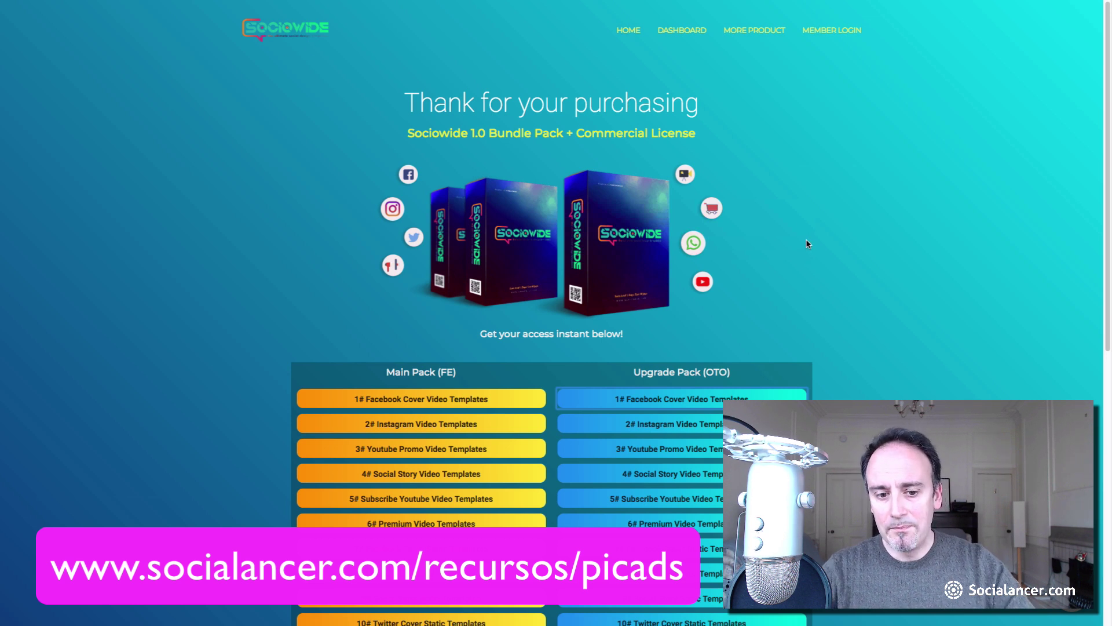
scroll(564, 380, down, 2)
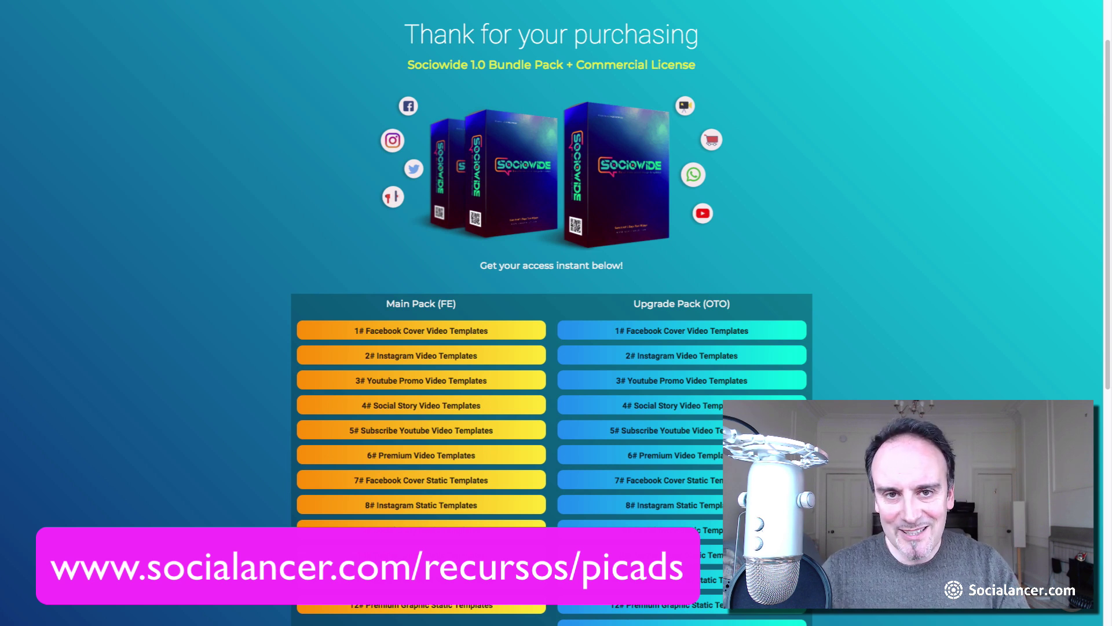
scroll(698, 326, down, 3)
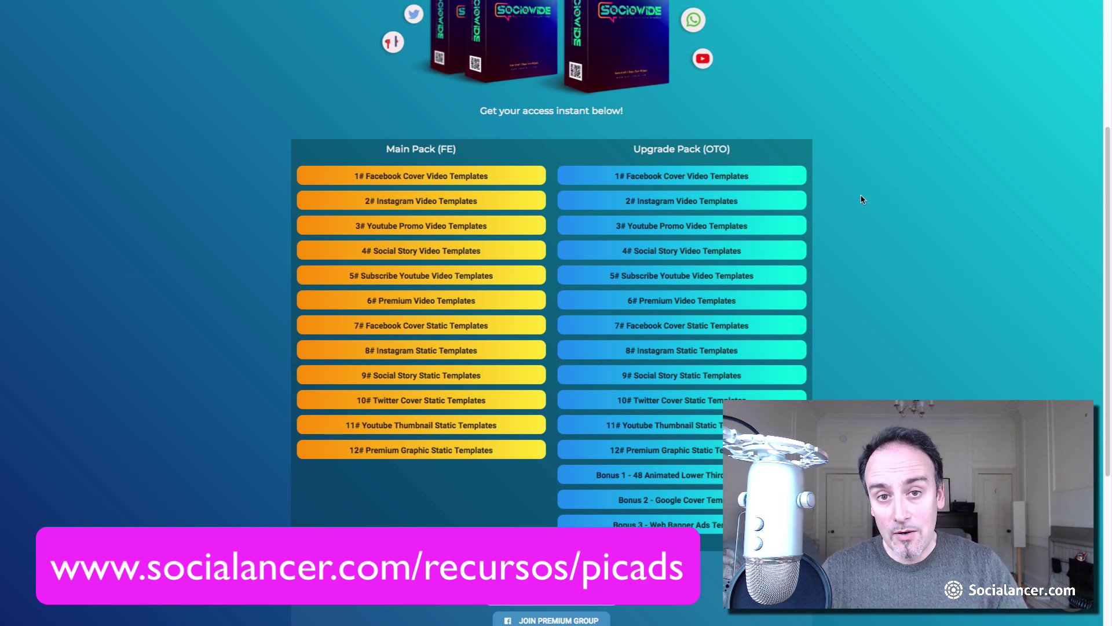
scroll(862, 199, up, 4)
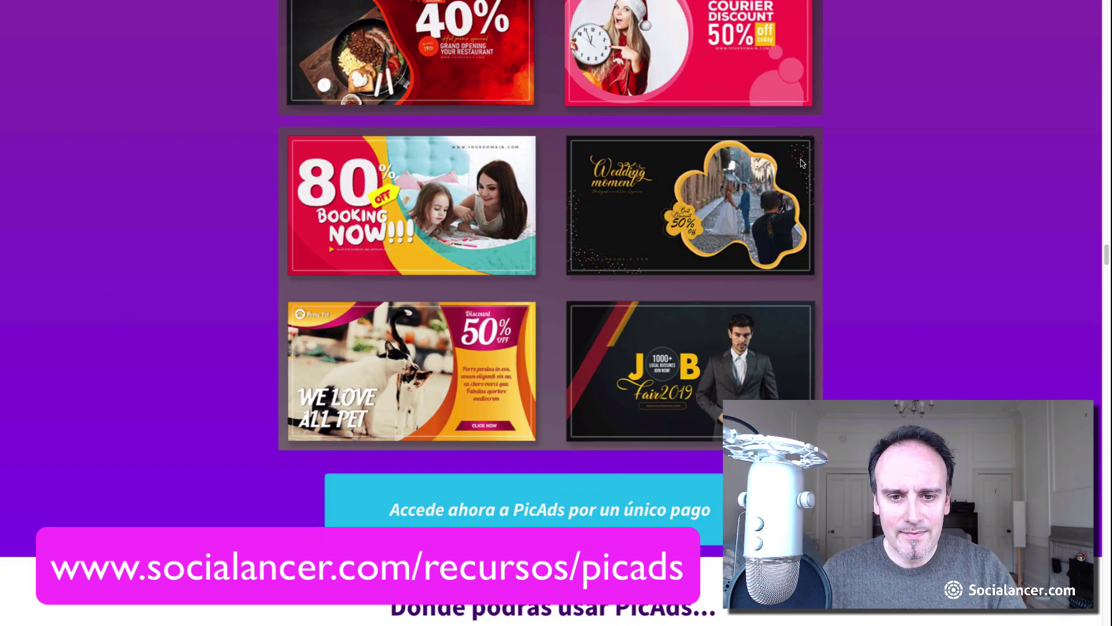
Drag the scrollbar down to the '¡¡¡Llévate los 8 BONUS de SOCIALANCER con PicAds!!!' section
drag(1104, 273, 1107, 484)
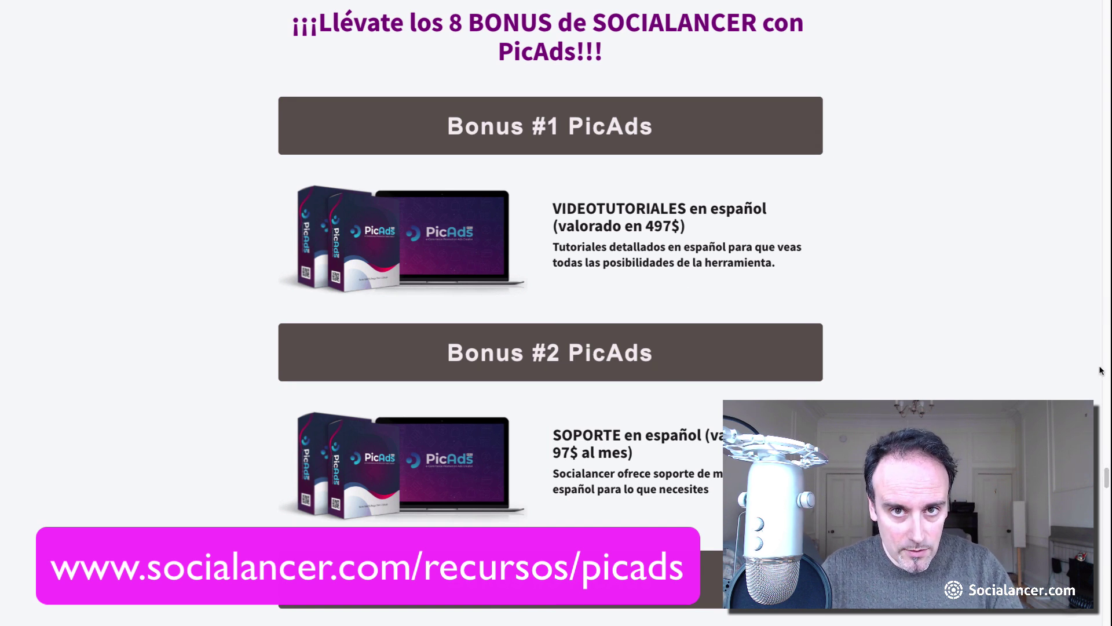
Scroll through Bonus #1–#4 on the Socialancer PicAds resources page
drag(1107, 478, 1106, 497)
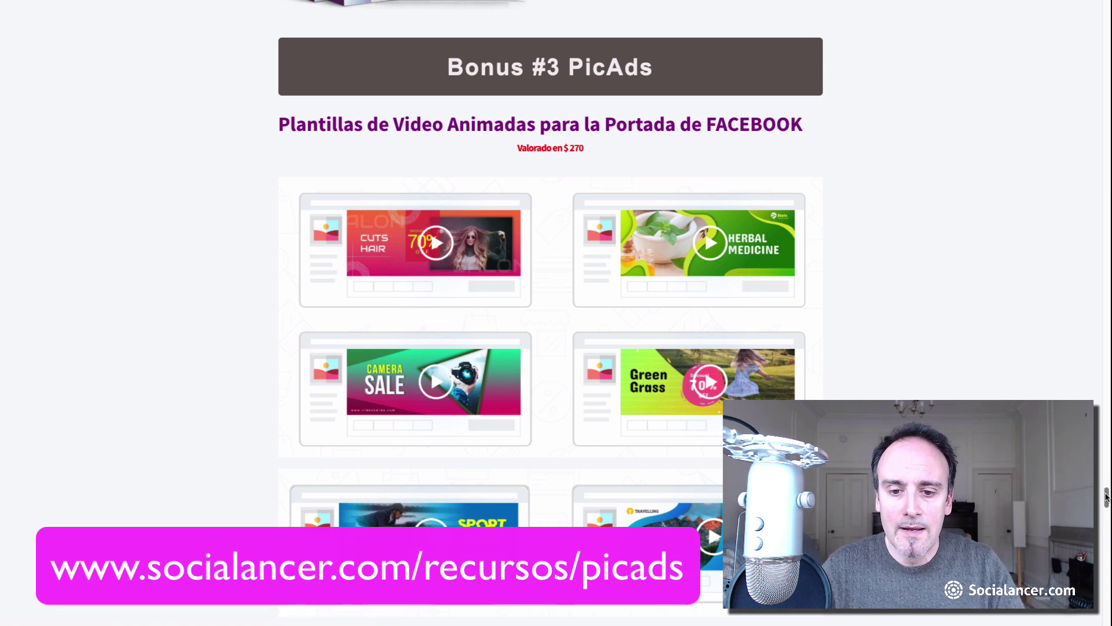
mouse_move(1107, 497)
mouse_down()
mouse_move(1108, 588)
mouse_move(1099, 477)
mouse_up()
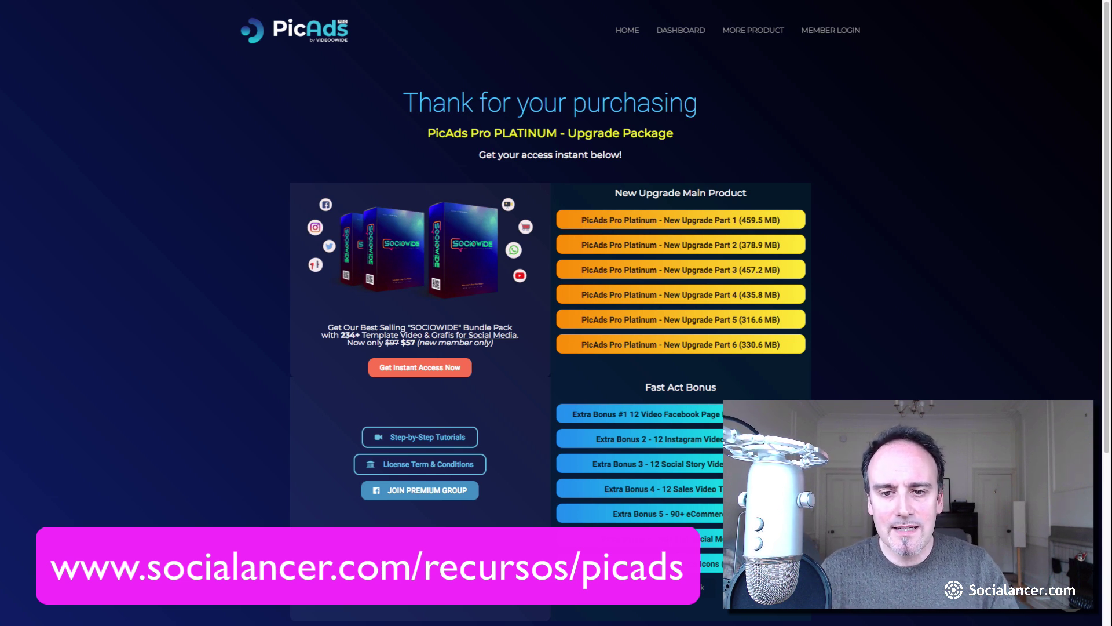
Scroll the thank-you page to the Main Pack (FE) and Upgrade Pack (OTO) download buttons
click(420, 437)
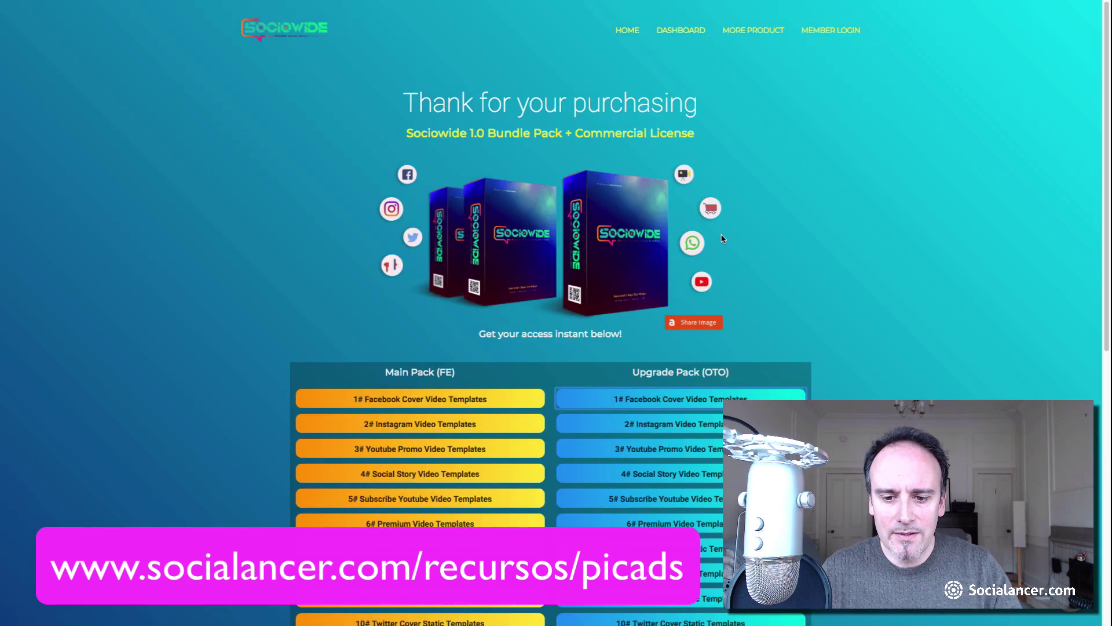
scroll(724, 238, down, 5)
scroll(723, 239, down, 4)
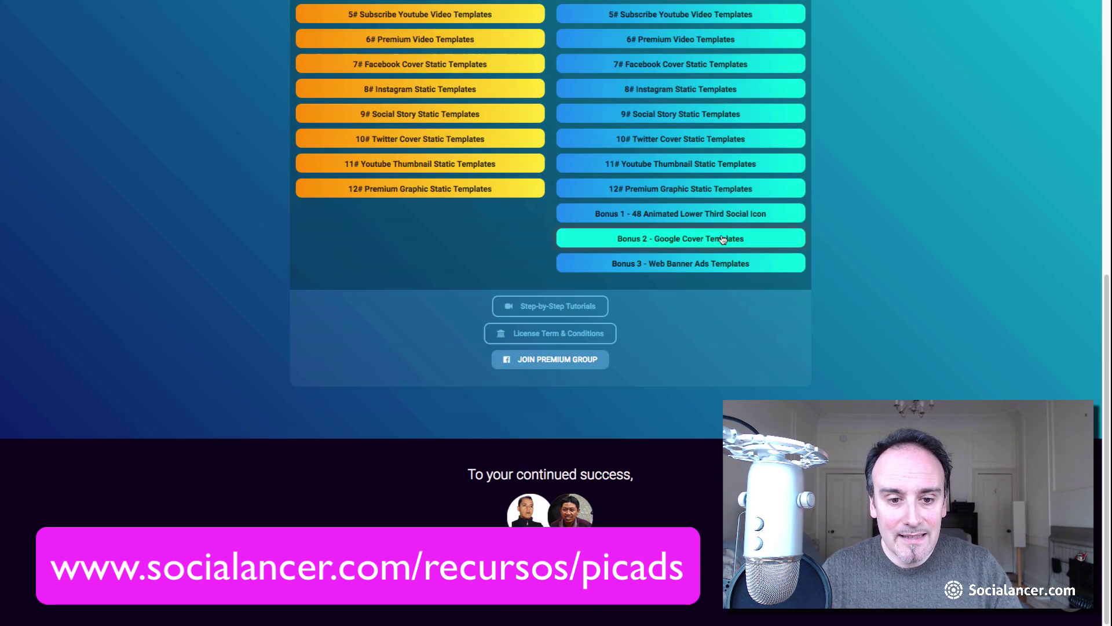
scroll(723, 238, up, 6)
scroll(623, 471, down, 2)
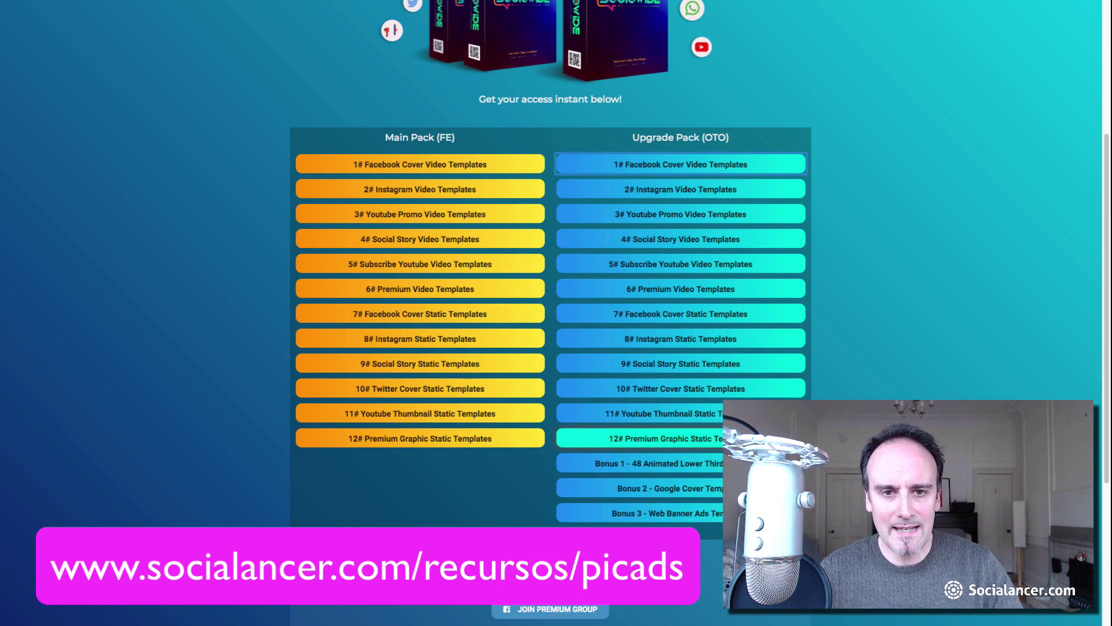
Switch to the PicAds Plantillas Finder window and scroll back up the template list
key(super+Tab)
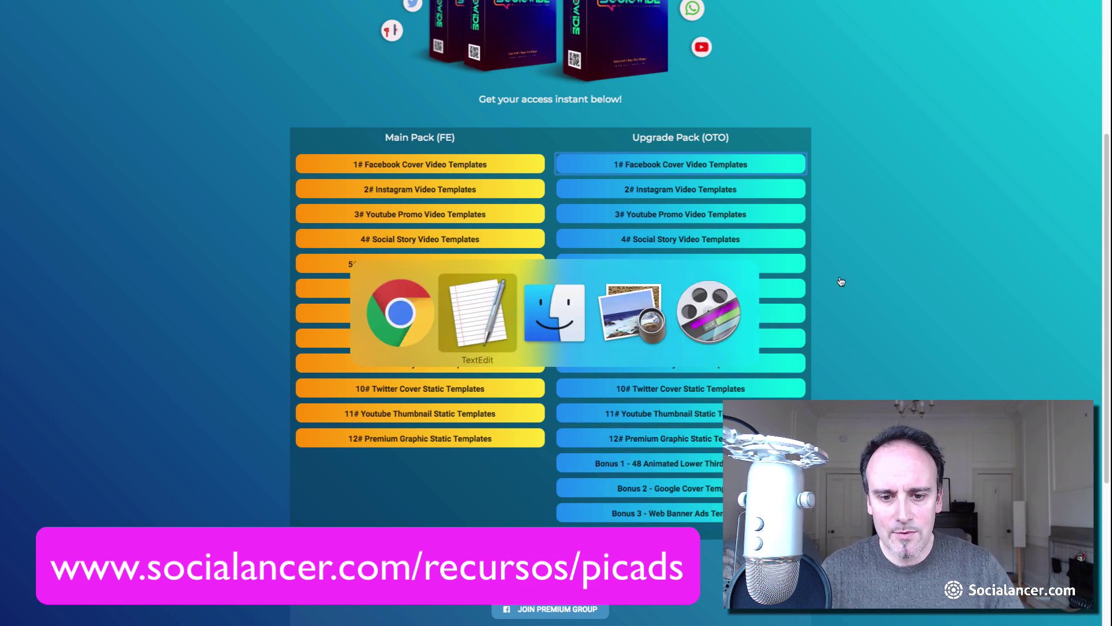
key(super+Tab)
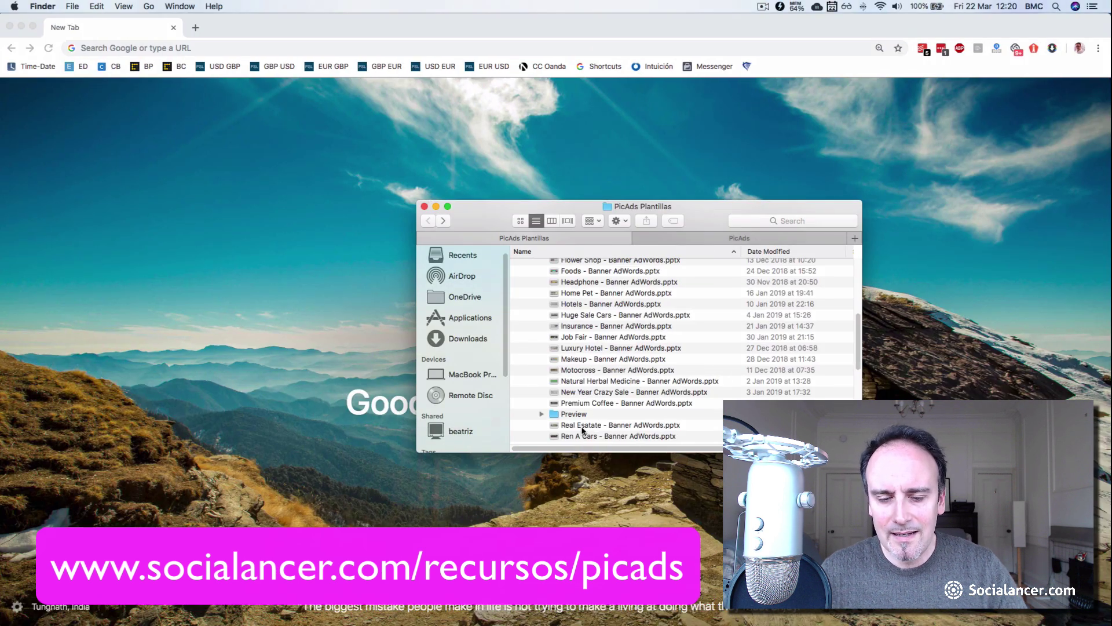
scroll(592, 344, up, 3)
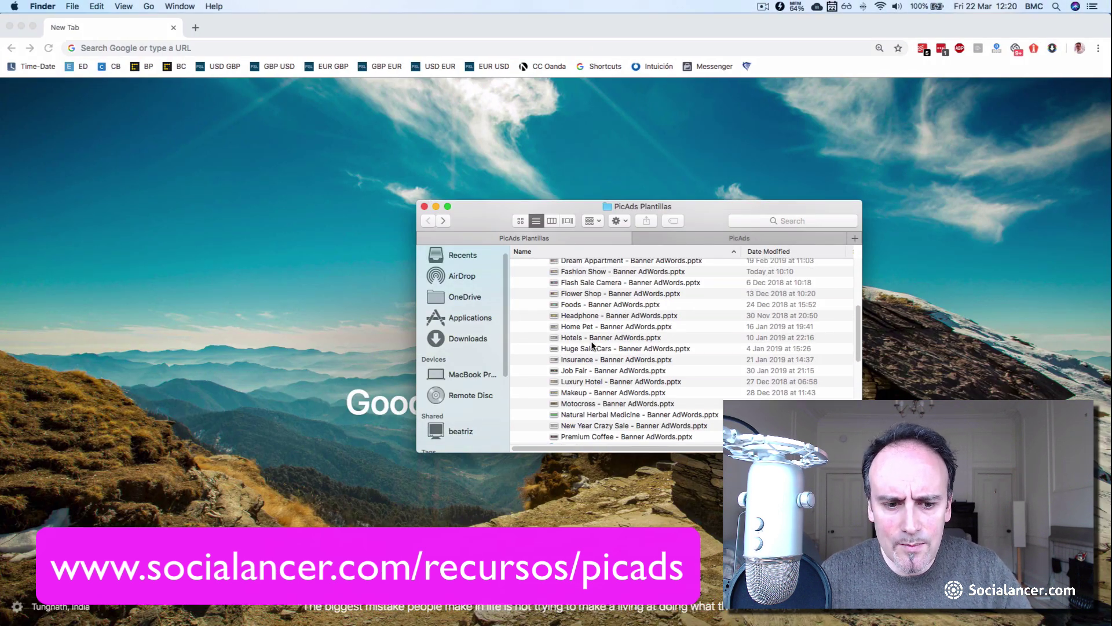
scroll(593, 345, up, 2)
scroll(595, 336, up, 2)
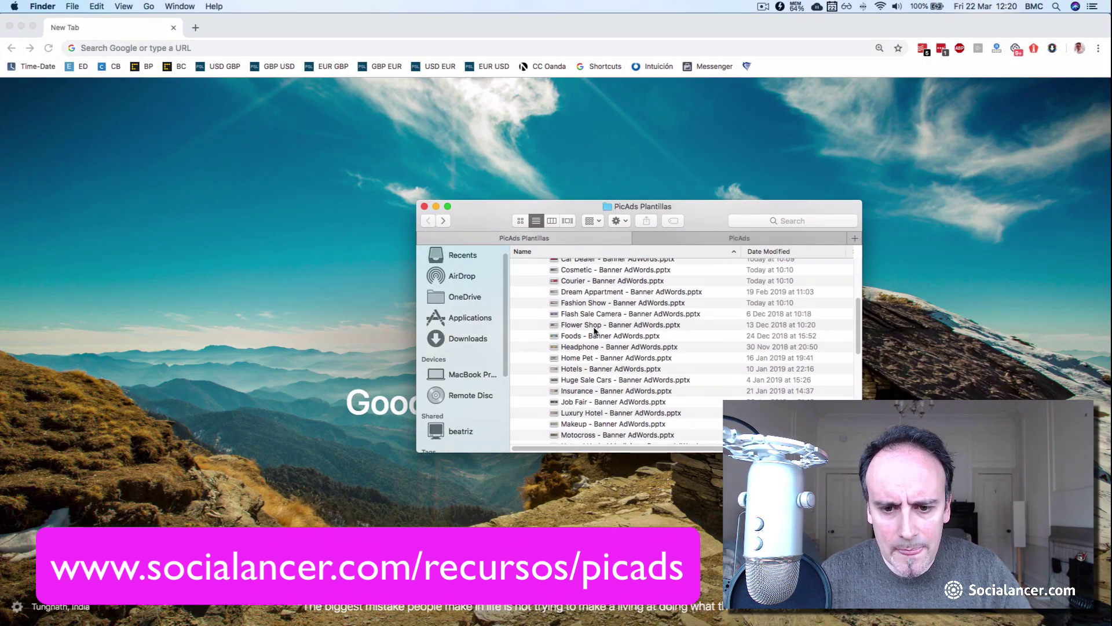
scroll(595, 336, up, 2)
scroll(595, 336, up, 2)
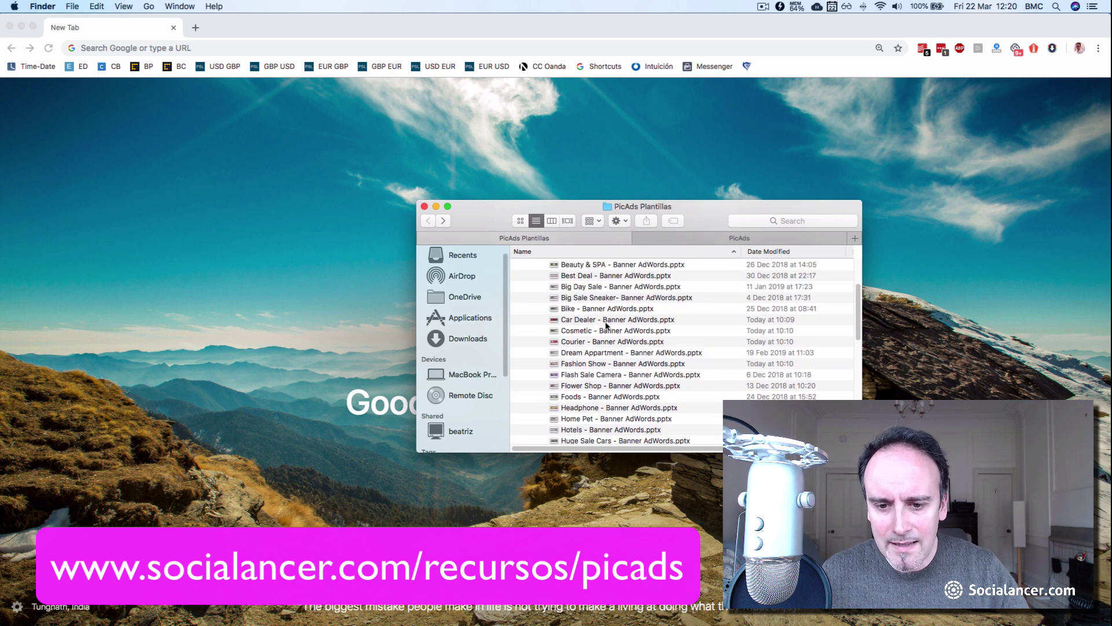
scroll(607, 326, up, 3)
Collapse Banner AdWords, expand Facebook Feed Post and pick Car Dealer - Facebook Feed Post.pptx
click(529, 311)
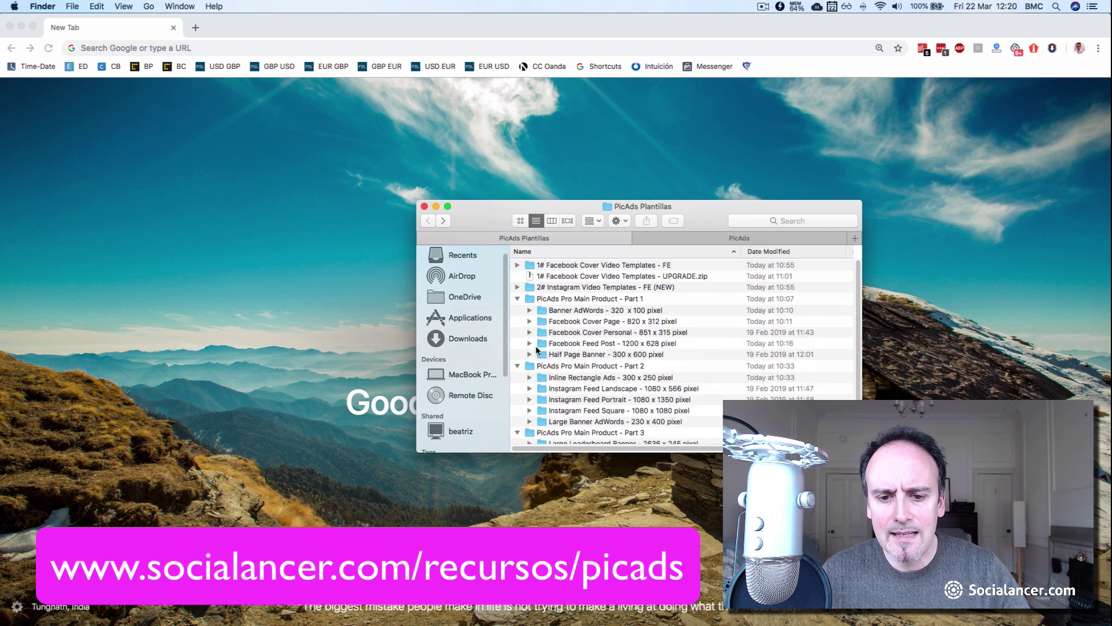
click(529, 343)
scroll(661, 379, down, 3)
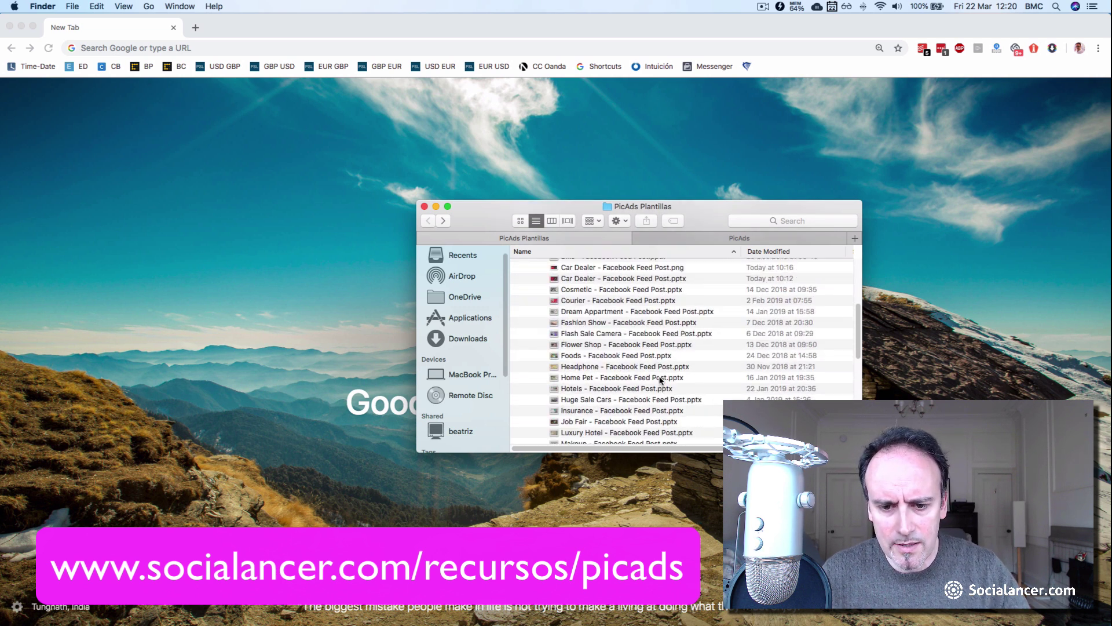
scroll(661, 380, down, 3)
scroll(661, 379, up, 1)
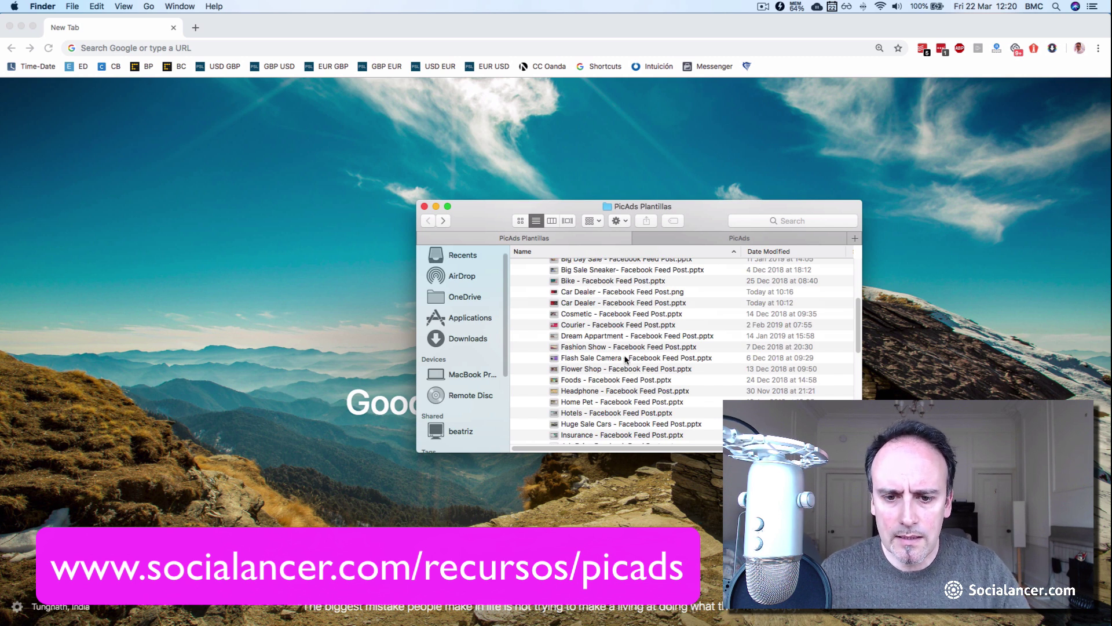
click(599, 306)
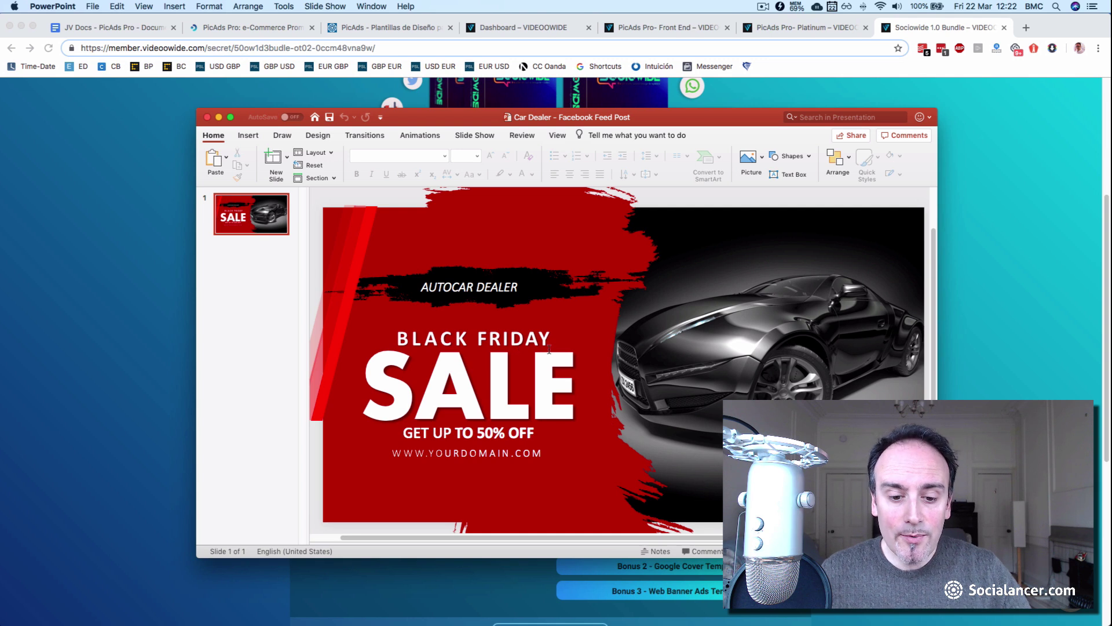
Maximise the presentation window, then select the car photo and AUTOCAR DEALER text
drag(663, 120, 623, 102)
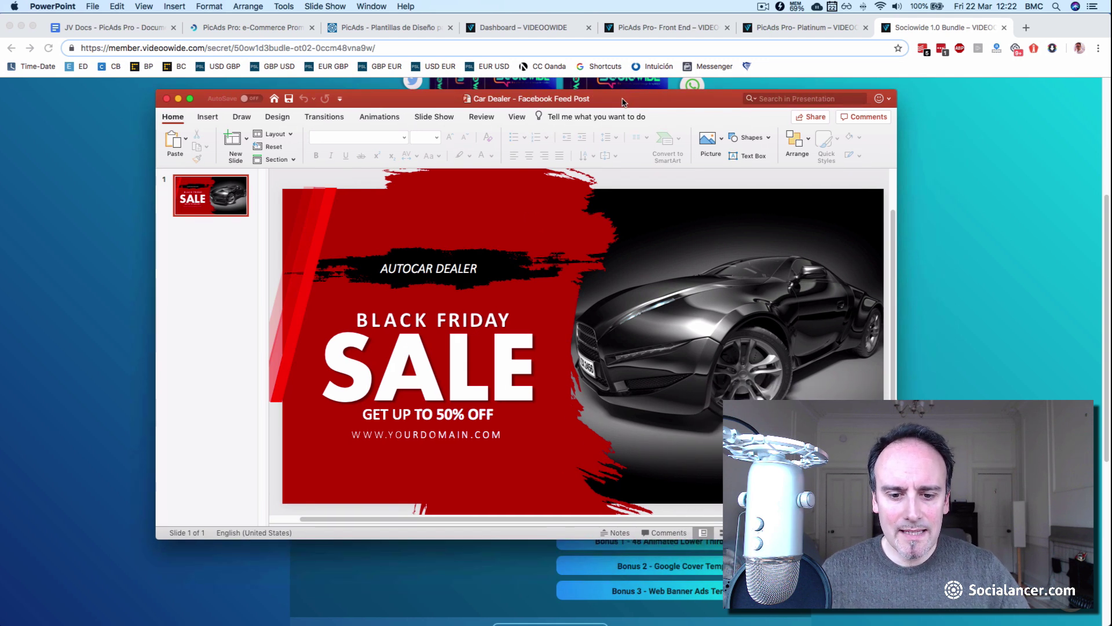
double_click(622, 102)
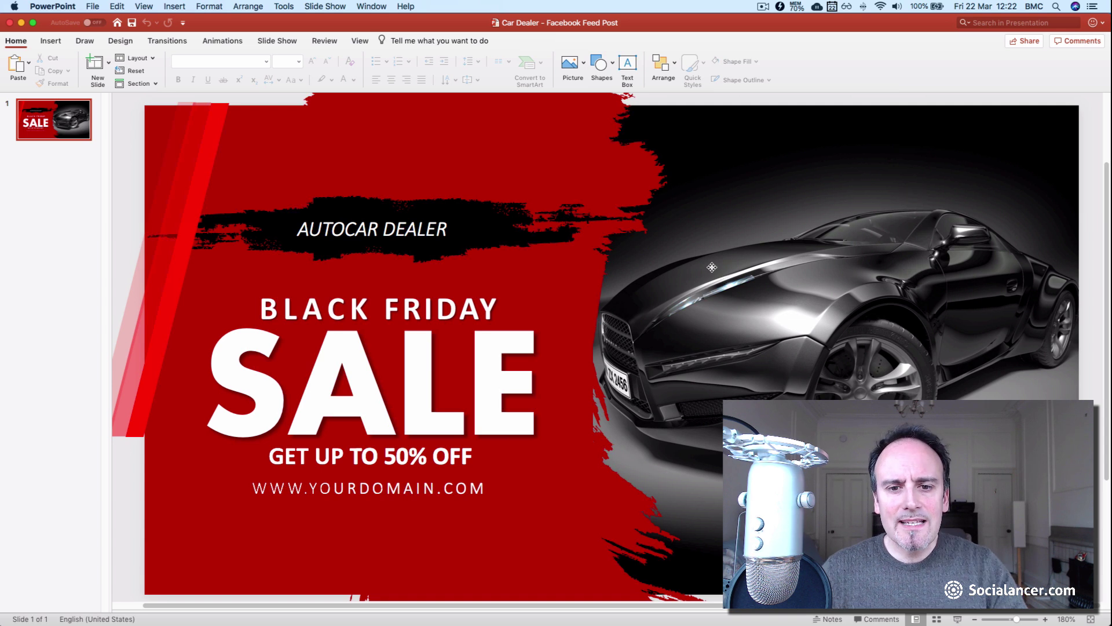
click(714, 270)
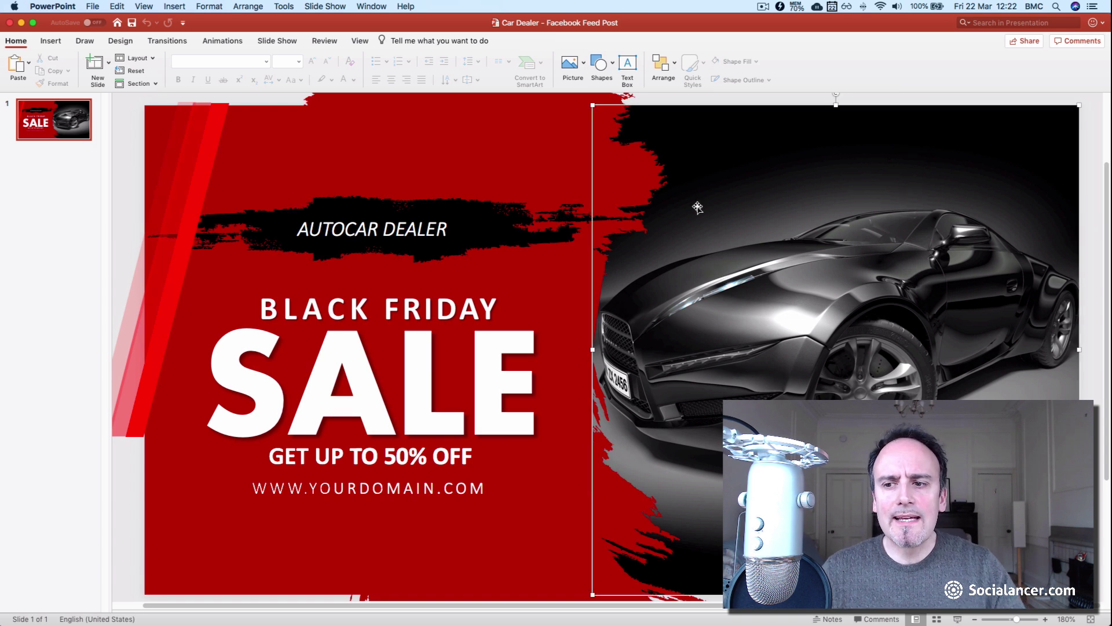
click(467, 222)
double_click(360, 227)
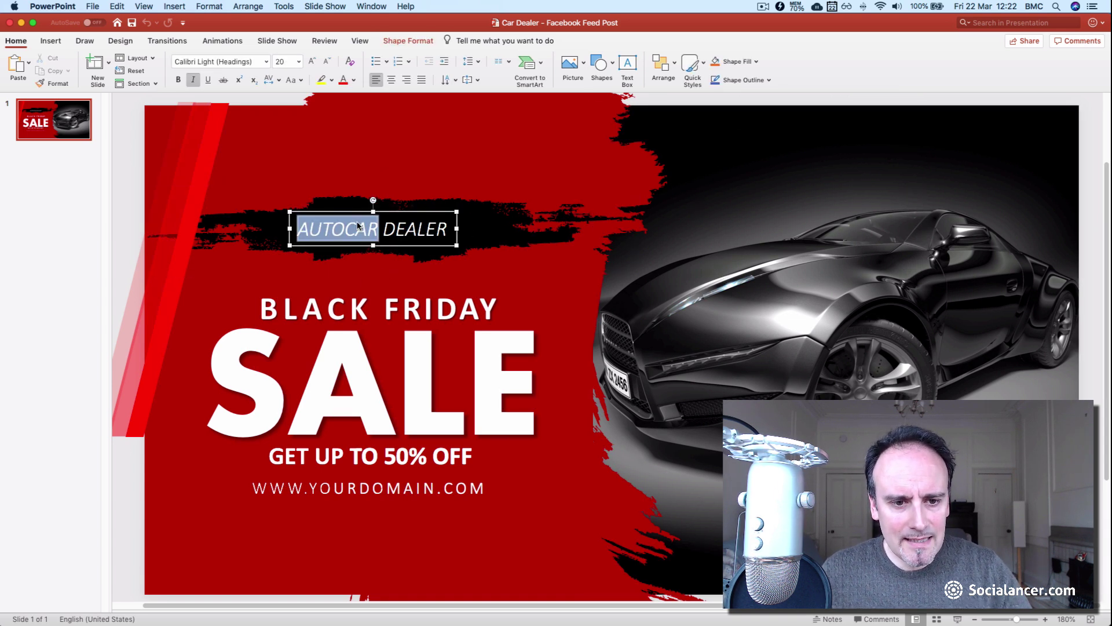
Delete the red brush shape behind the headline and undo to restore it
click(519, 226)
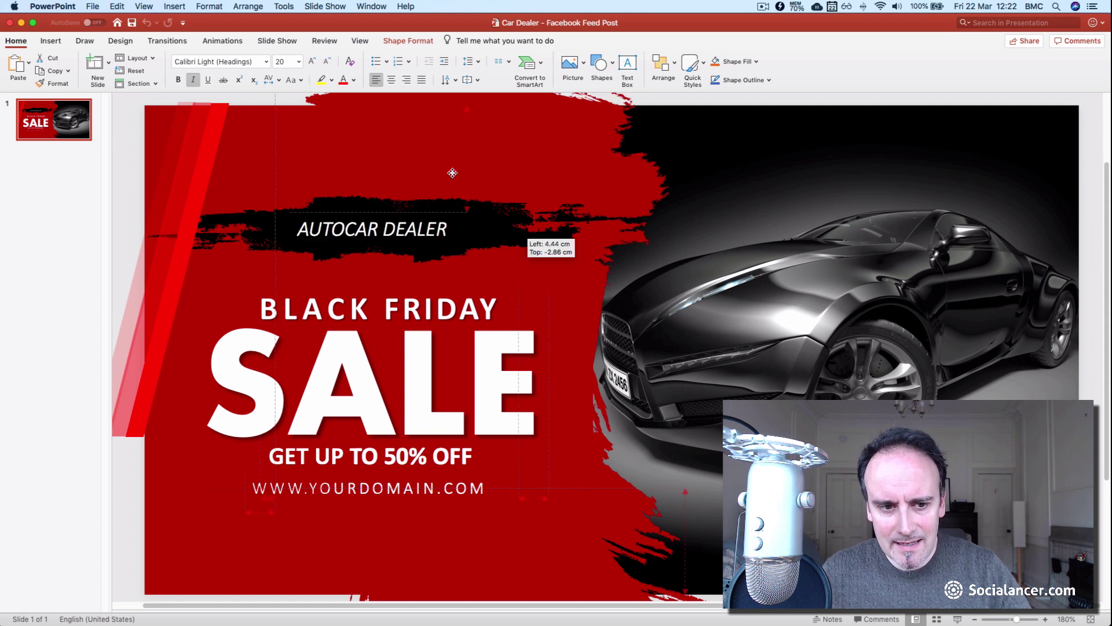
scroll(625, 296, up, 2)
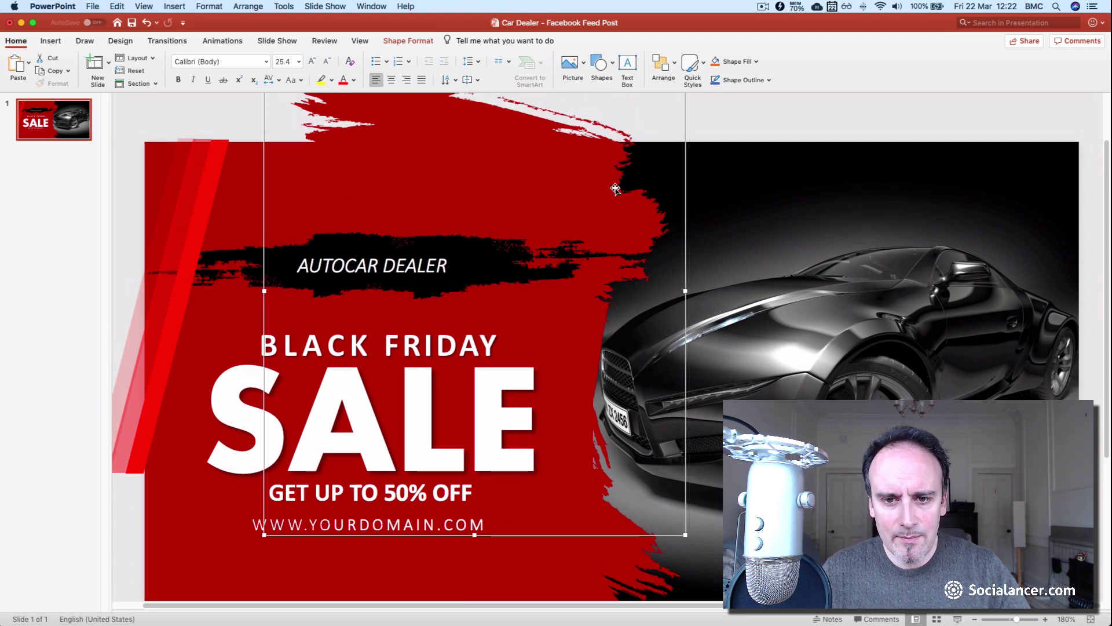
key(BackSpace)
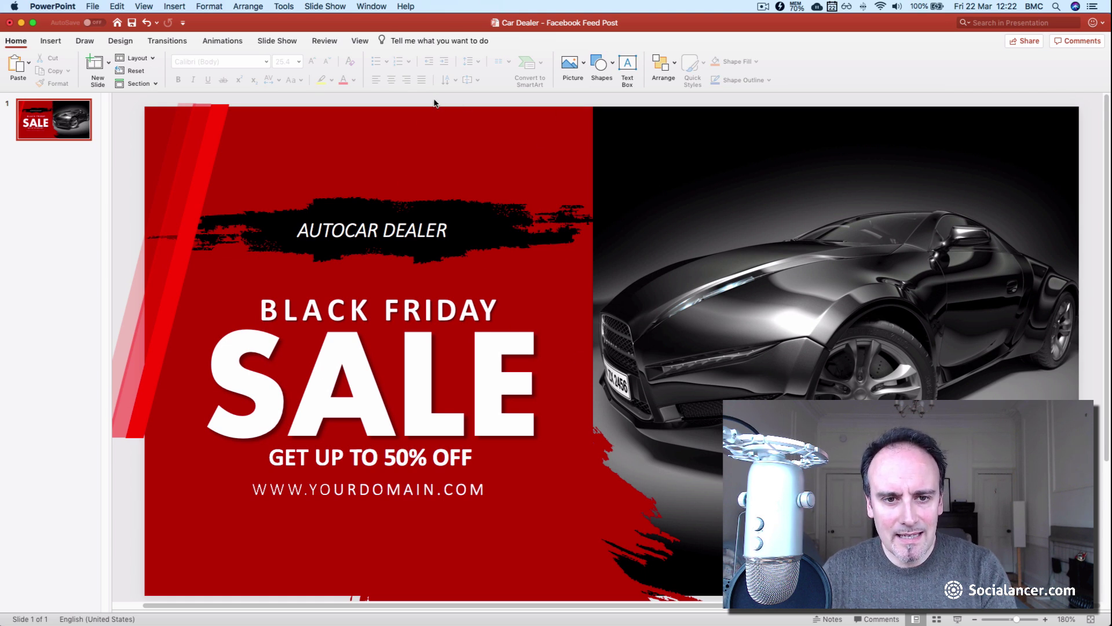
key(super+z)
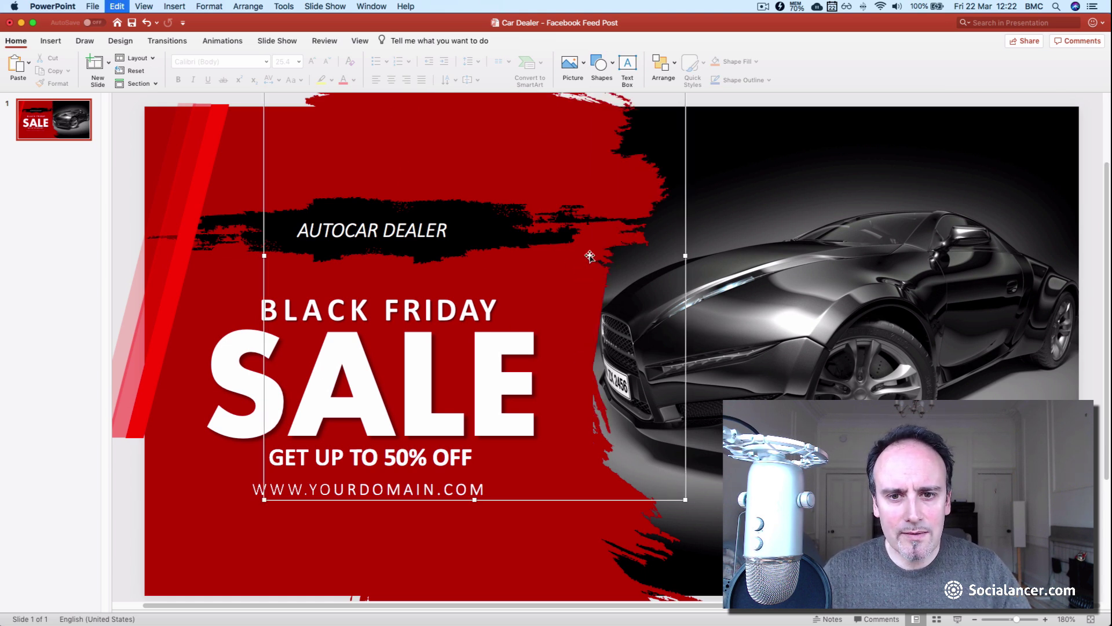
click(174, 237)
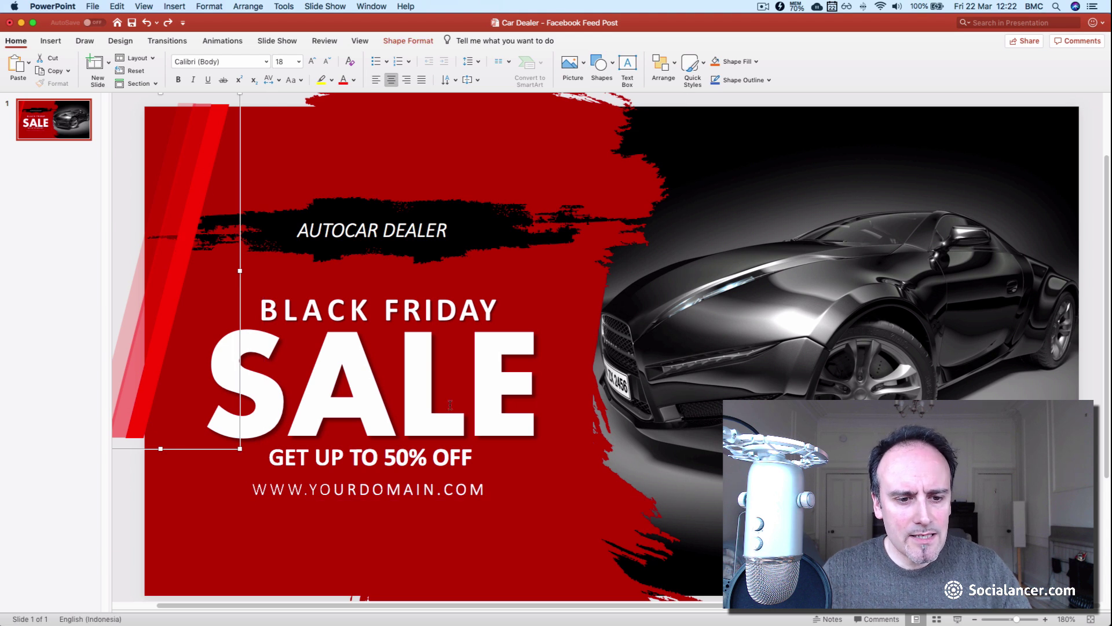
click(381, 352)
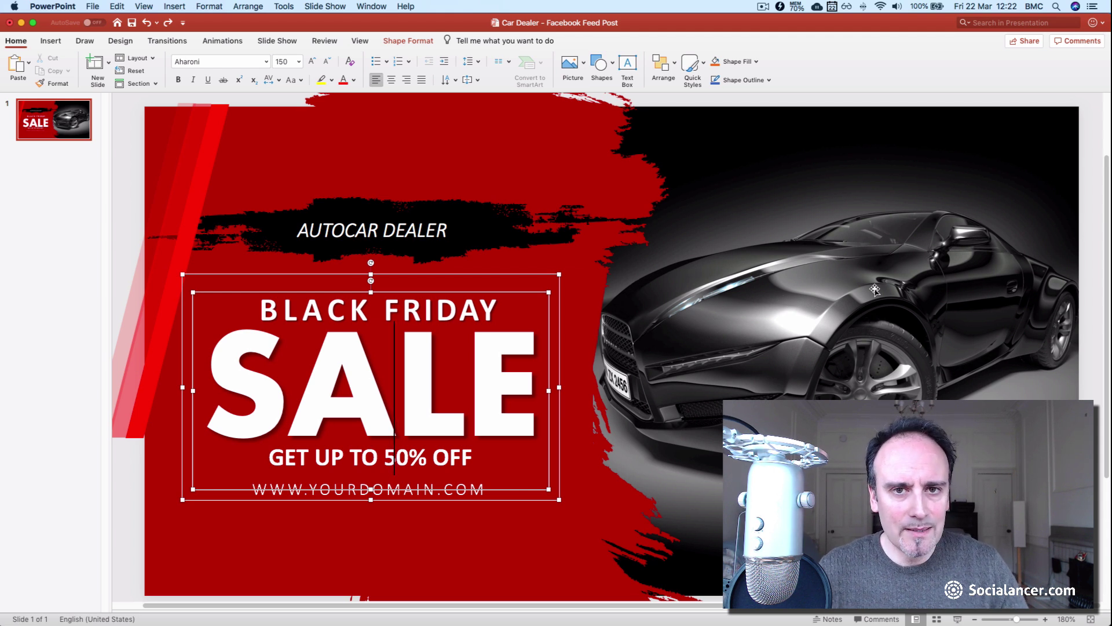
click(898, 315)
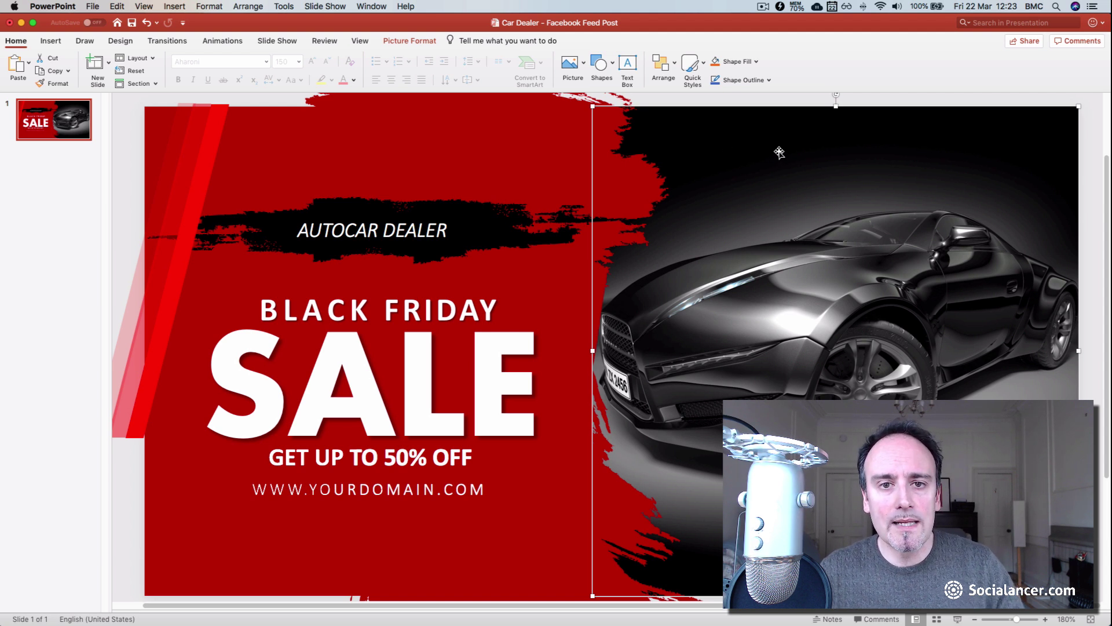
Open the Selection Pane and step through Freeform 2011, Rectangle 2014 and the text boxes
click(671, 86)
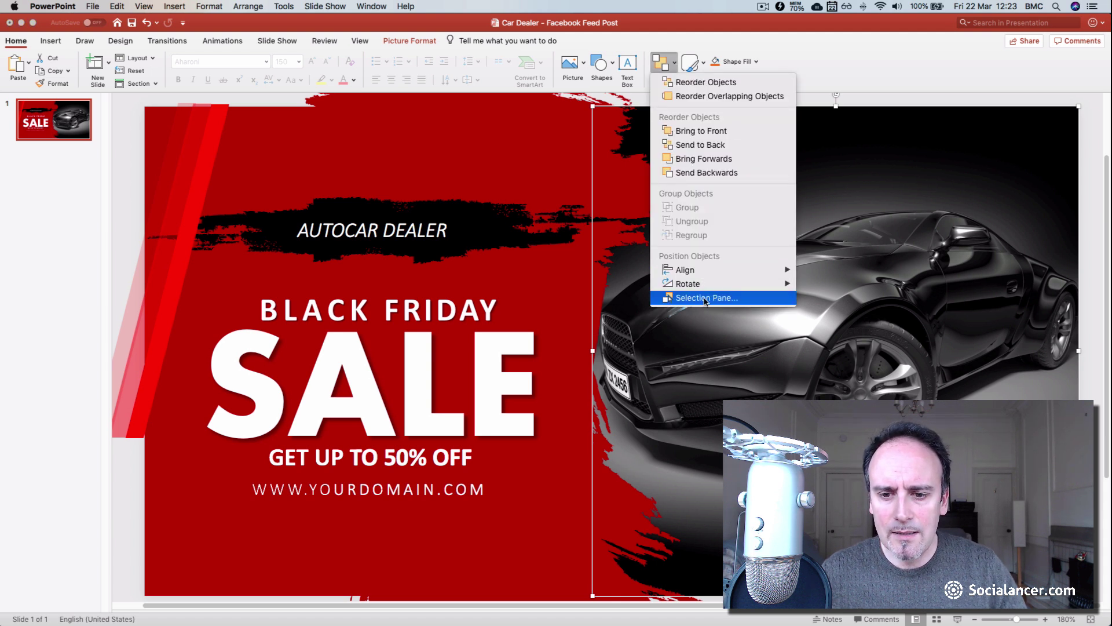
click(706, 297)
click(986, 295)
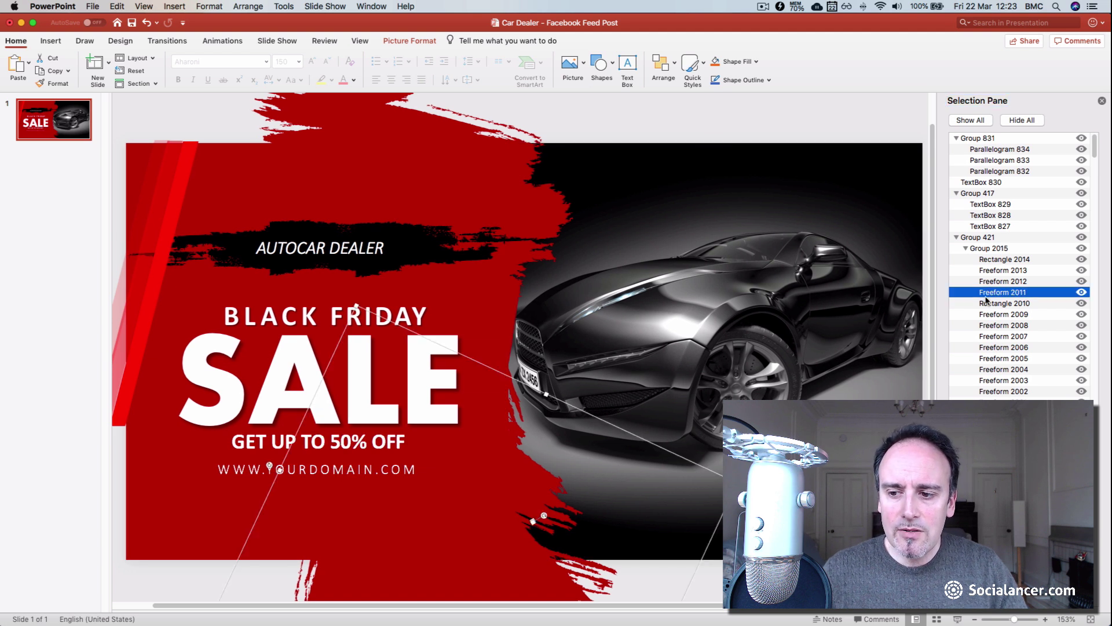
click(986, 281)
click(986, 270)
click(986, 258)
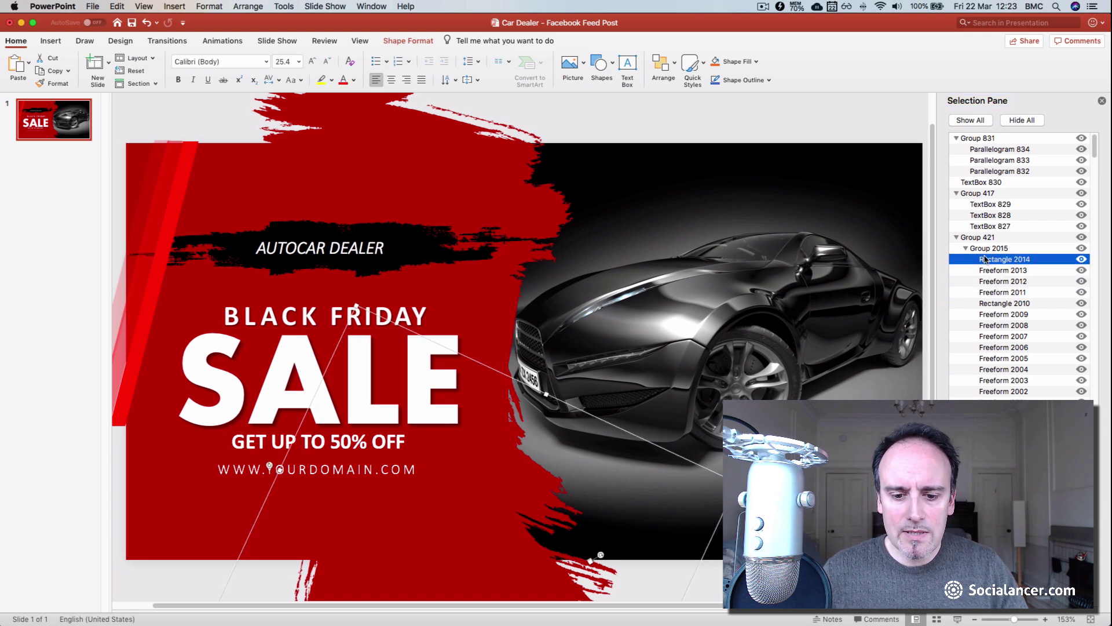
click(979, 215)
click(979, 205)
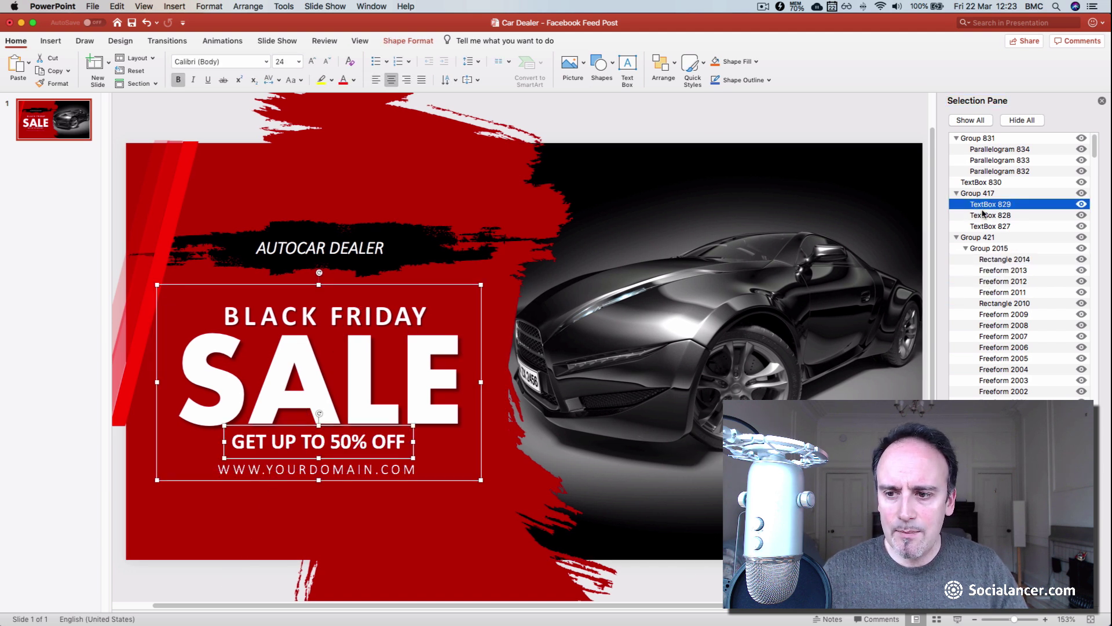
Hide and reshow the GET UP TO 50% OFF text, then select SALE for editing
click(1080, 205)
click(1080, 205)
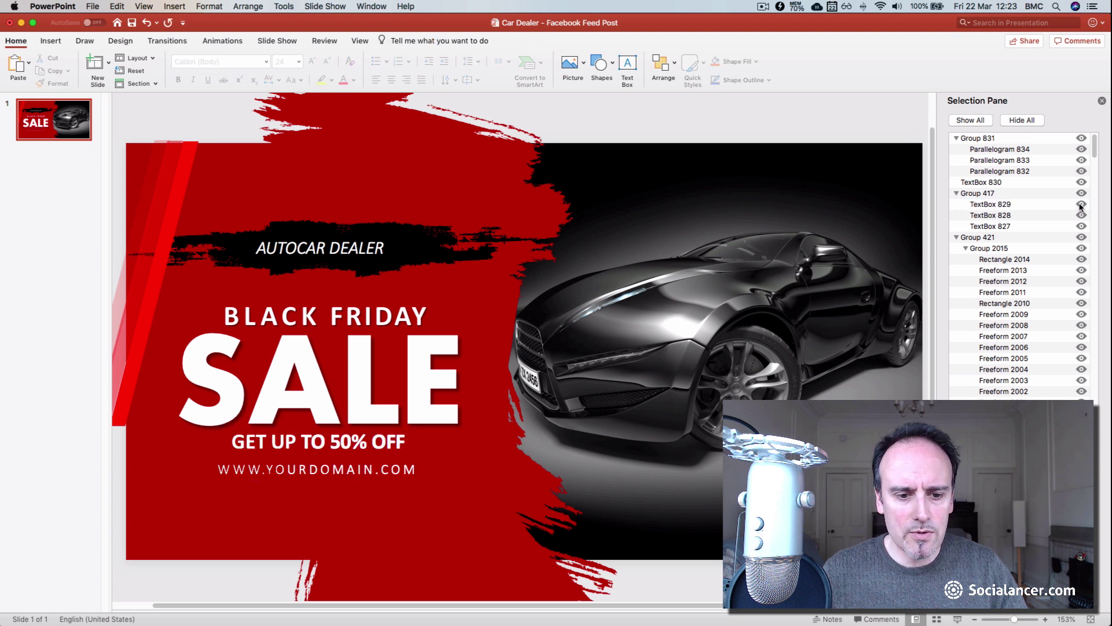
click(166, 446)
click(309, 357)
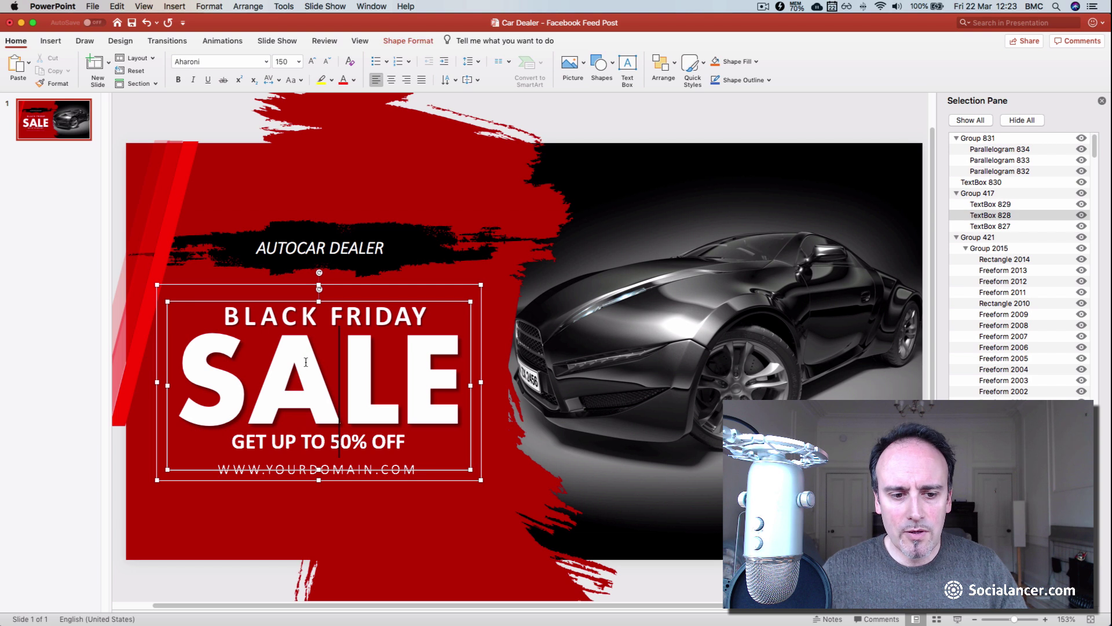
double_click(308, 359)
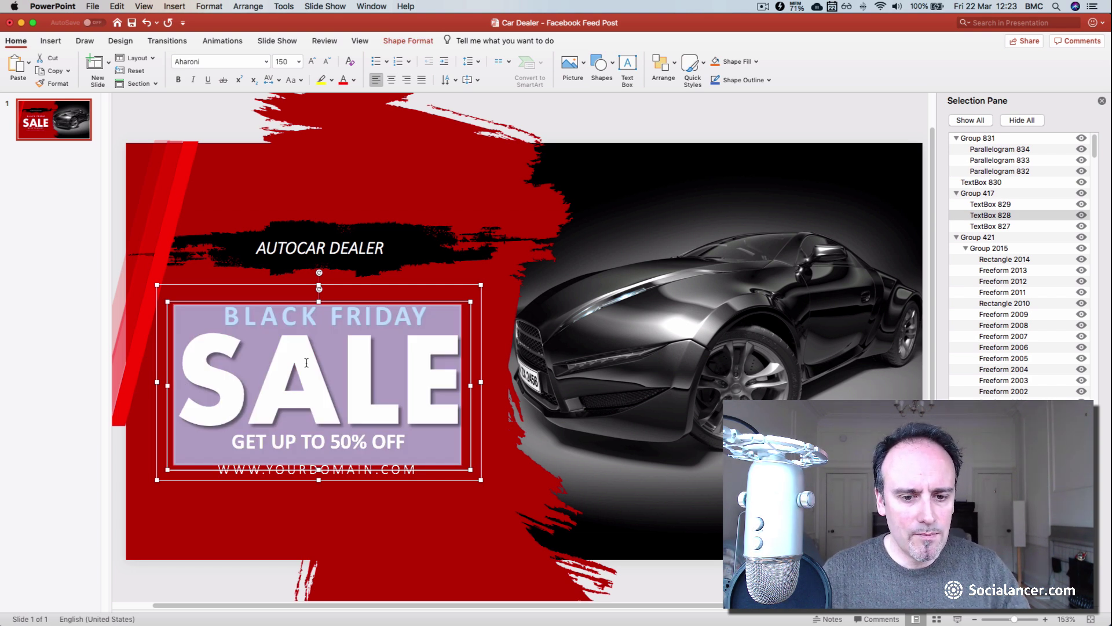
Replace the SALE headline with VENTA and finish editing on the web address box
text(VENTA)
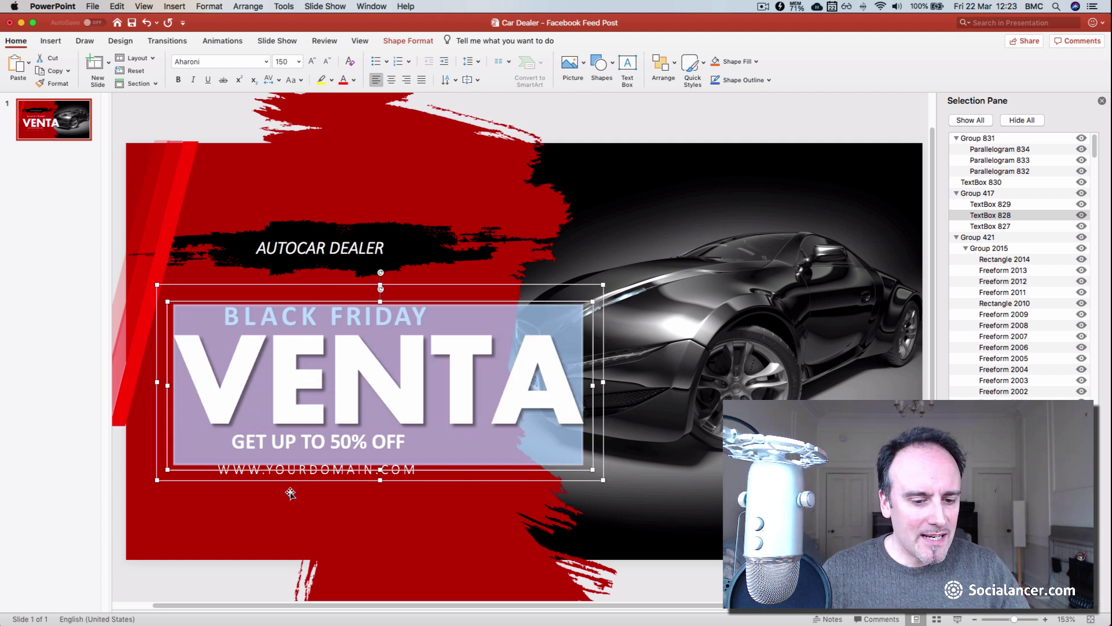
click(287, 471)
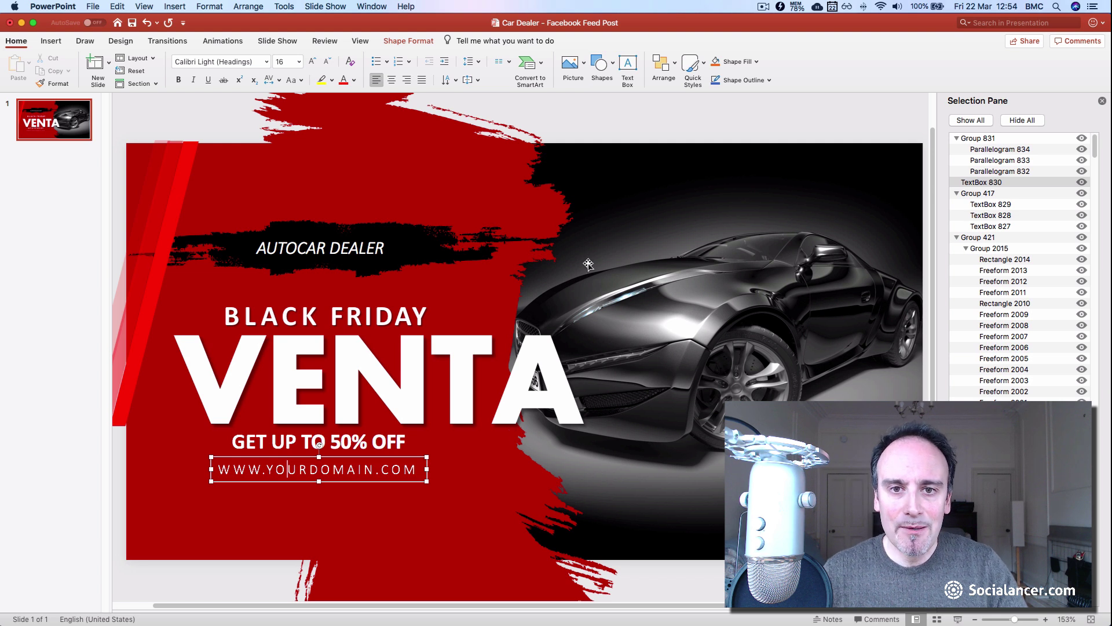
Start a File > Export of the slide and choose PNG as the file format
click(92, 7)
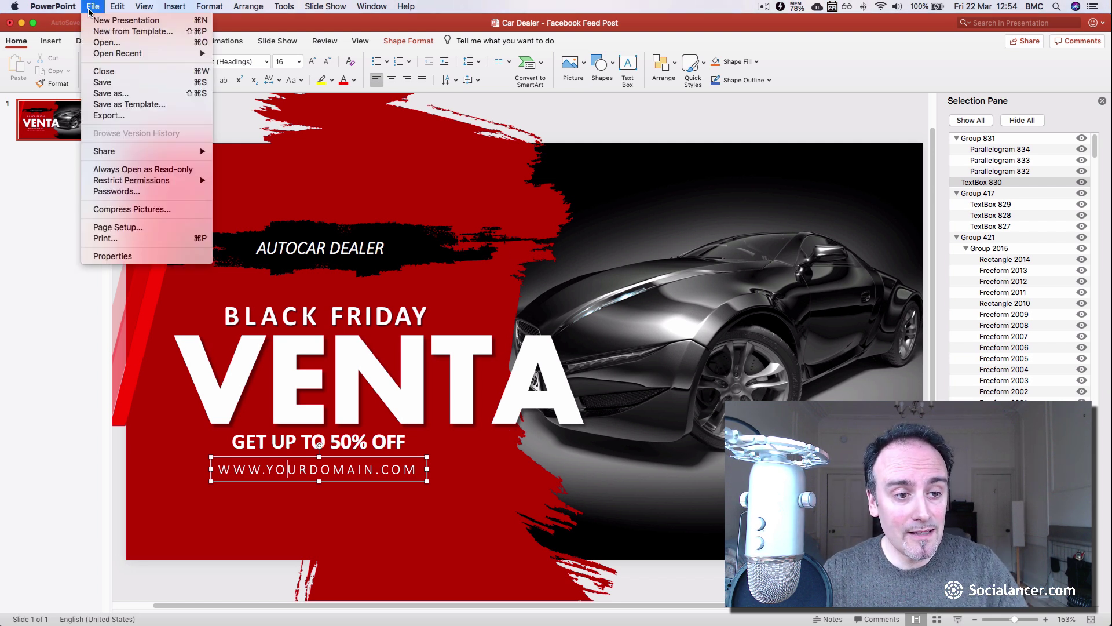
click(104, 118)
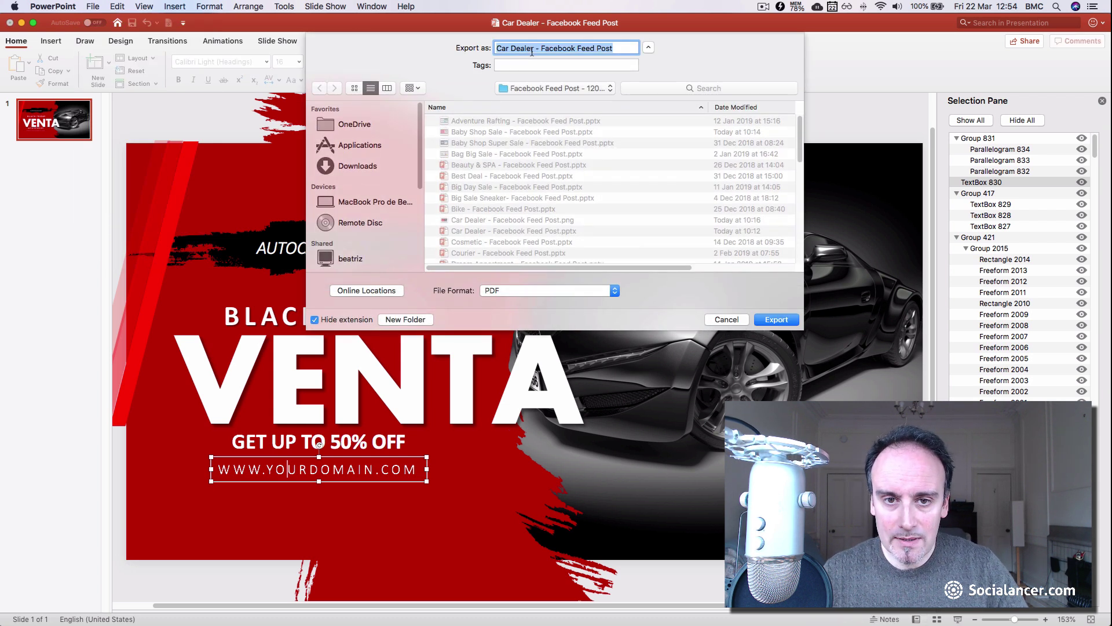
click(495, 292)
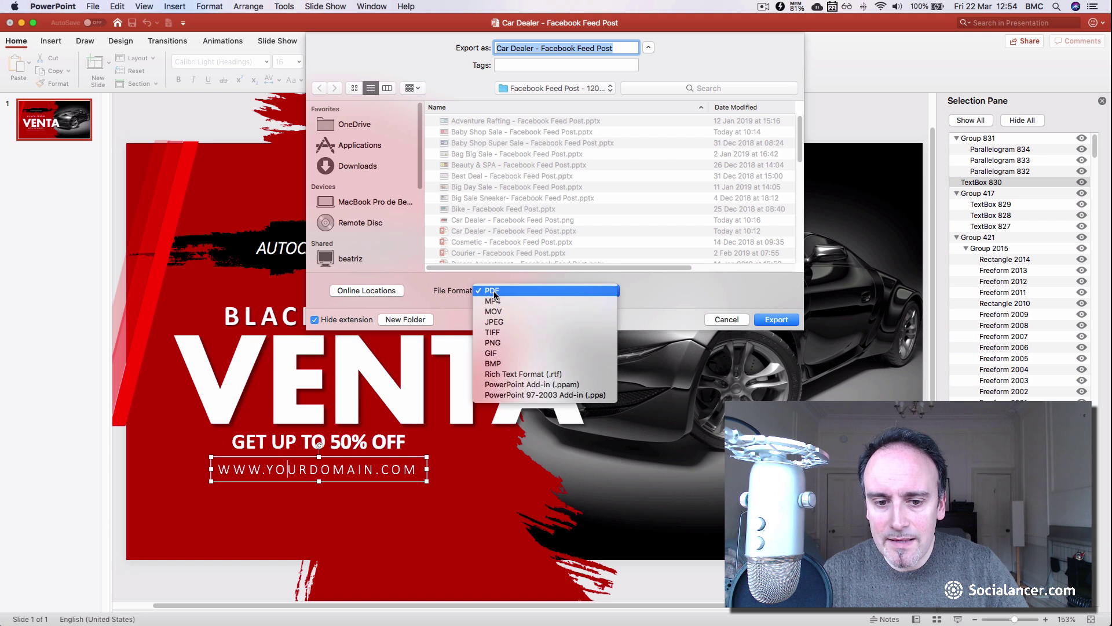
click(496, 343)
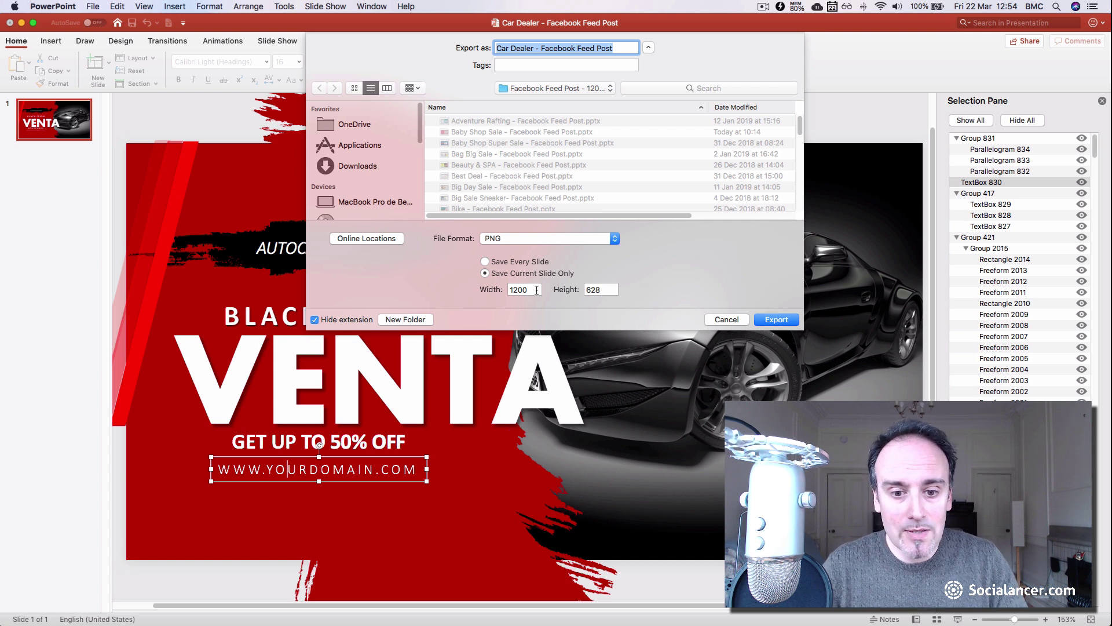
Export only the current slide as a 1280 × 670 PNG, replacing Car Dealer - Facebook Feed Post.png
double_click(515, 289)
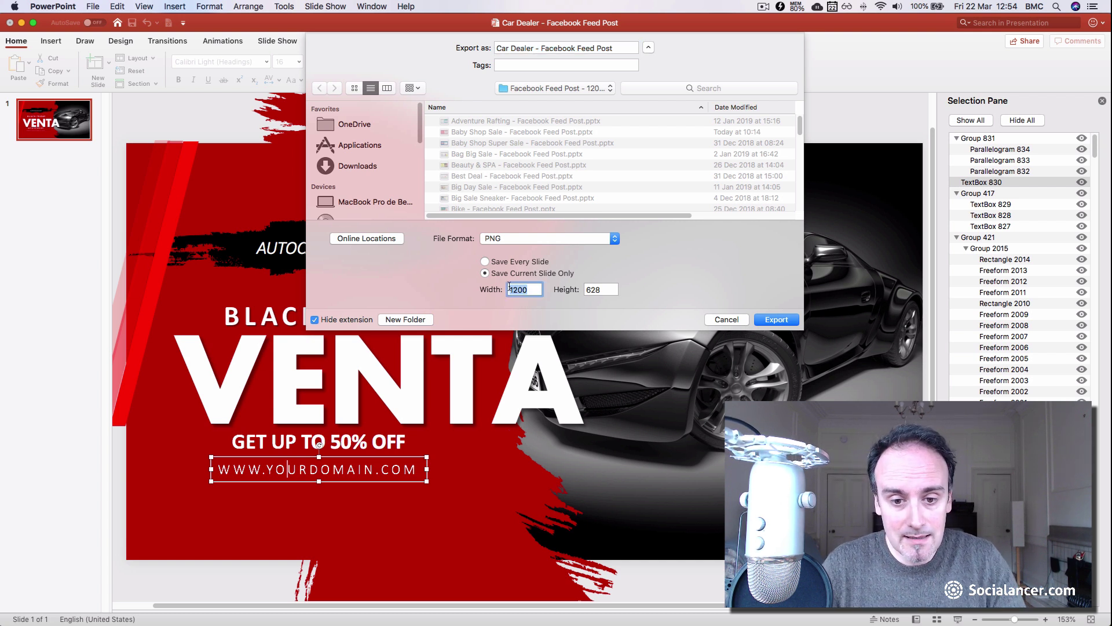
click(567, 277)
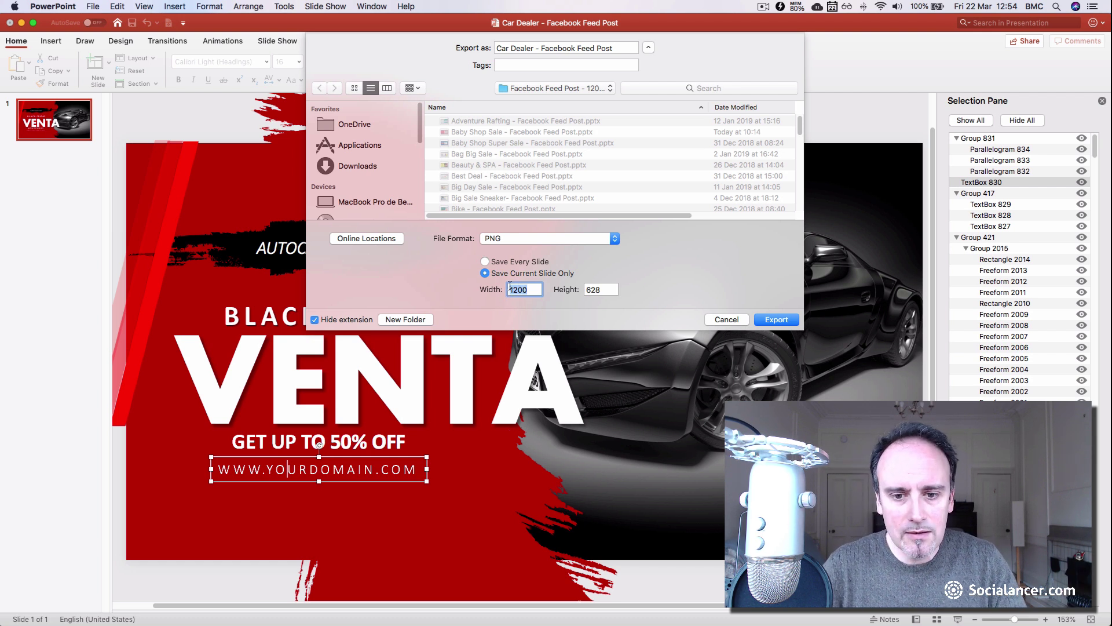
text(1)
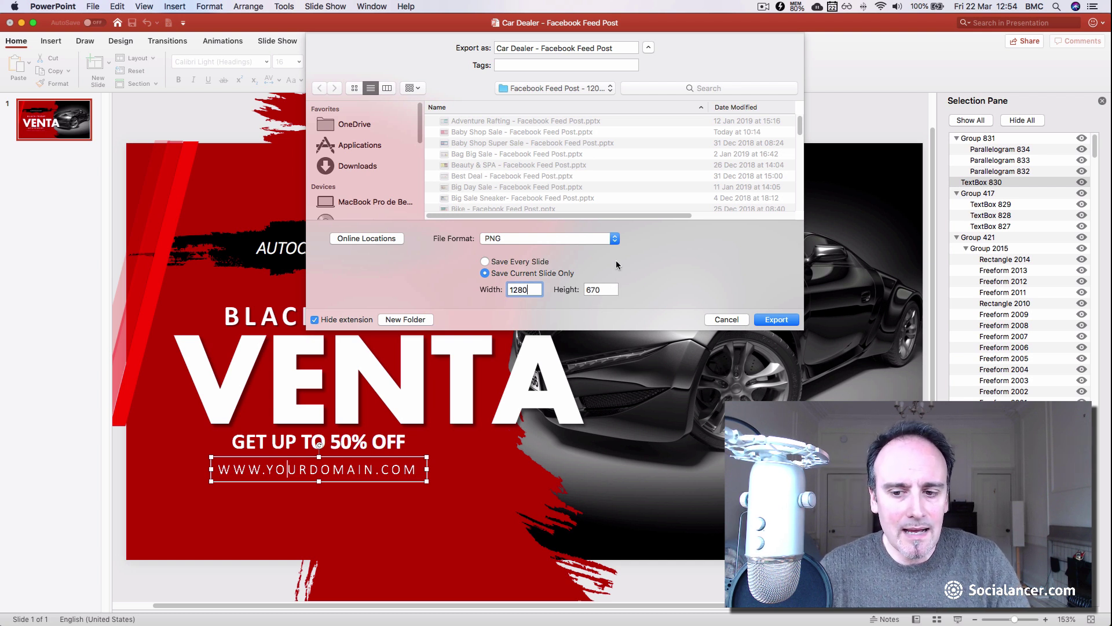
click(780, 323)
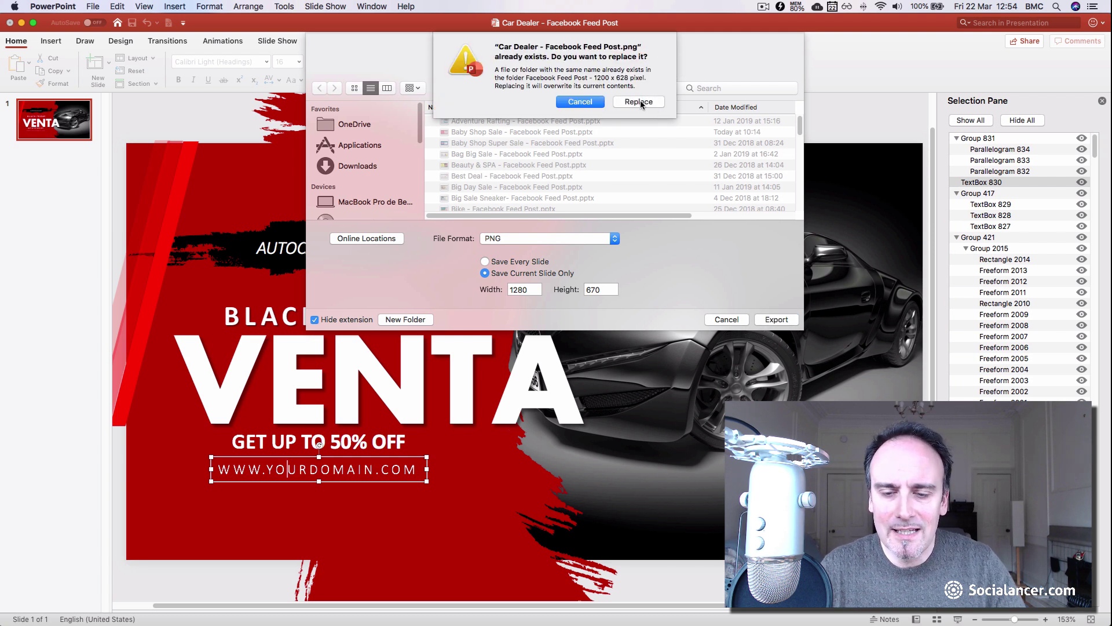
click(641, 100)
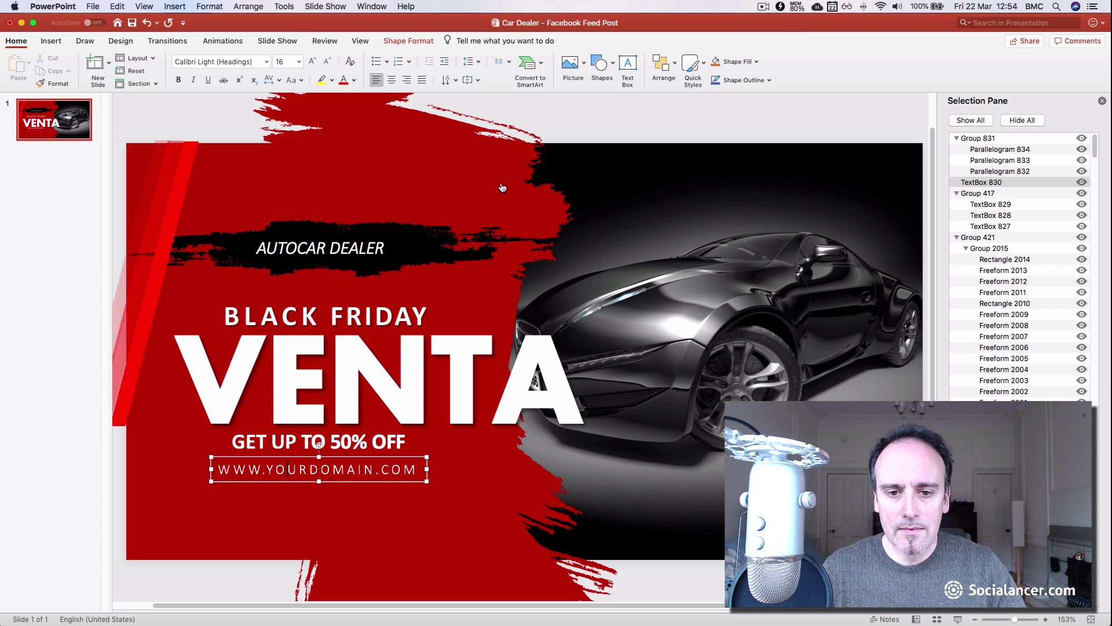
key(super+Tab)
key(super+Tab)
key(super+Tab)
key(super+Tab)
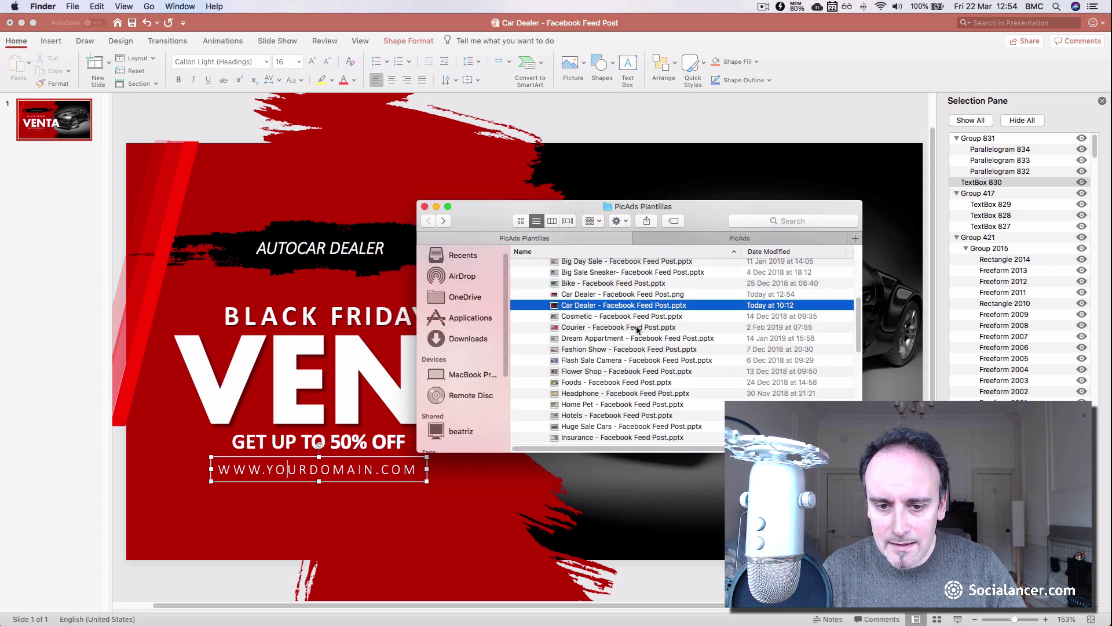
Select Car Dealer - Facebook Feed Post.png in Finder and open it for preview
click(600, 294)
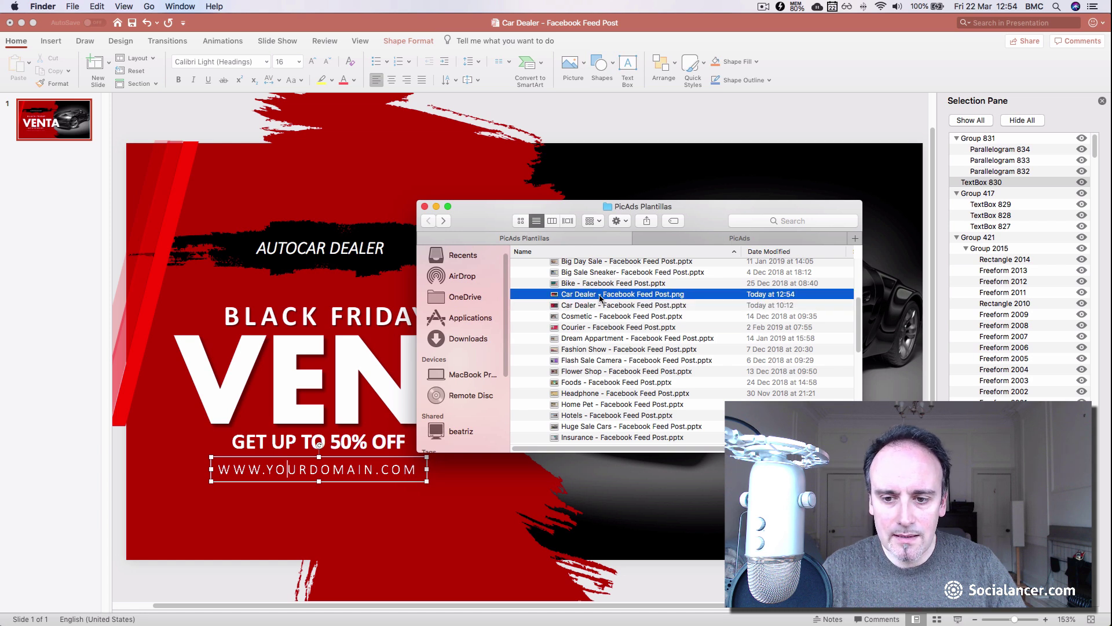
key(super+o)
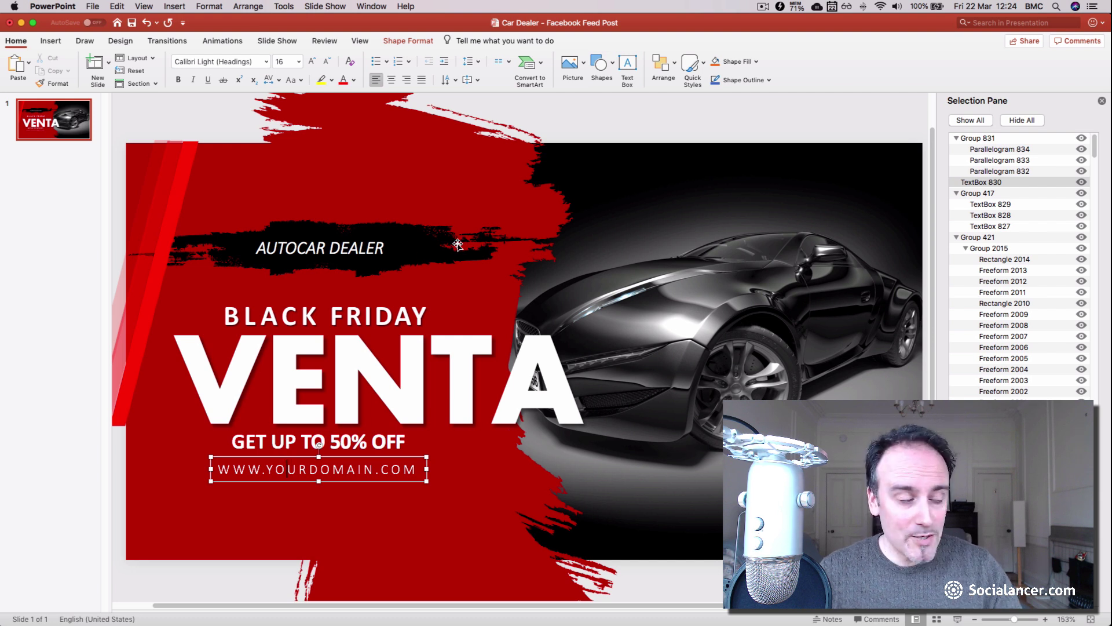
In TextEdit, highlight the 42 diseños en 25 formatos diferentes phrase and Fast Act. Bonus lines
key(super+Tab)
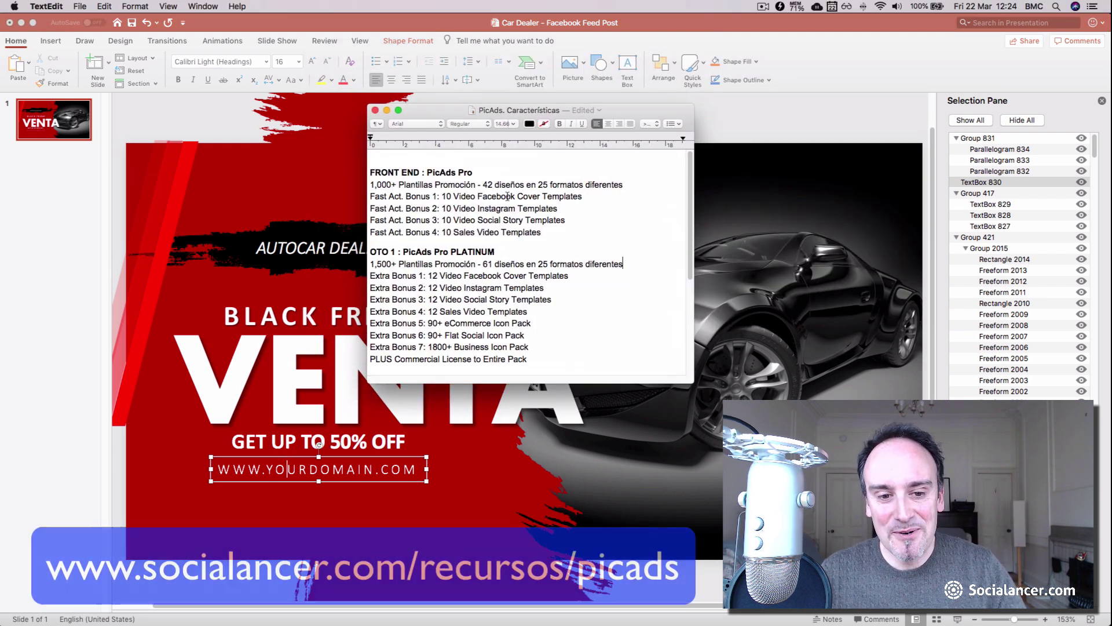
click(406, 208)
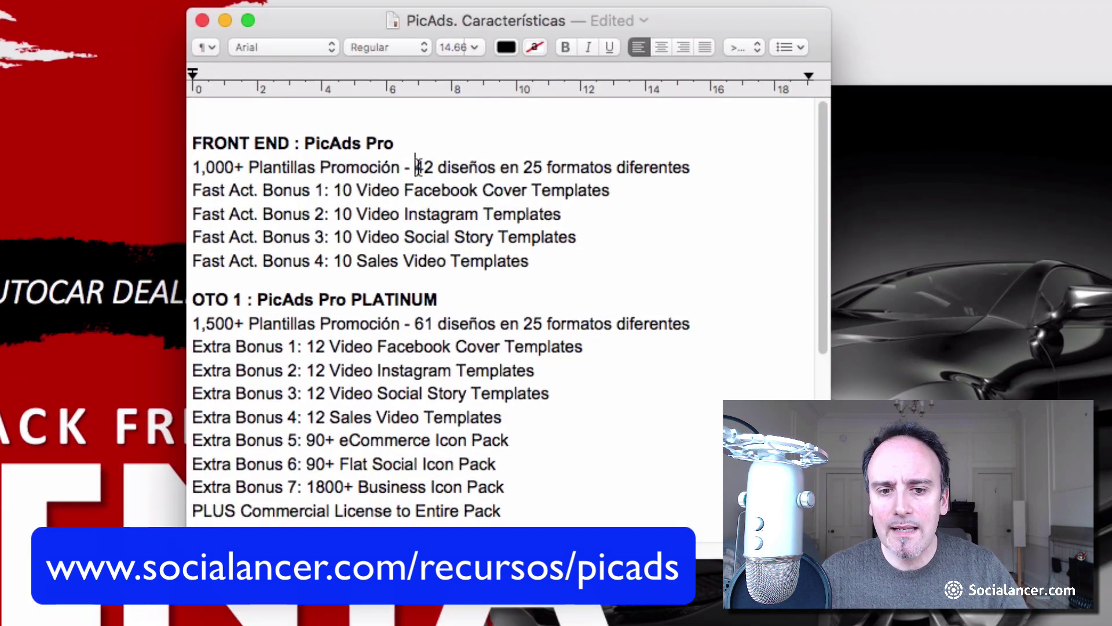
drag(415, 168, 693, 166)
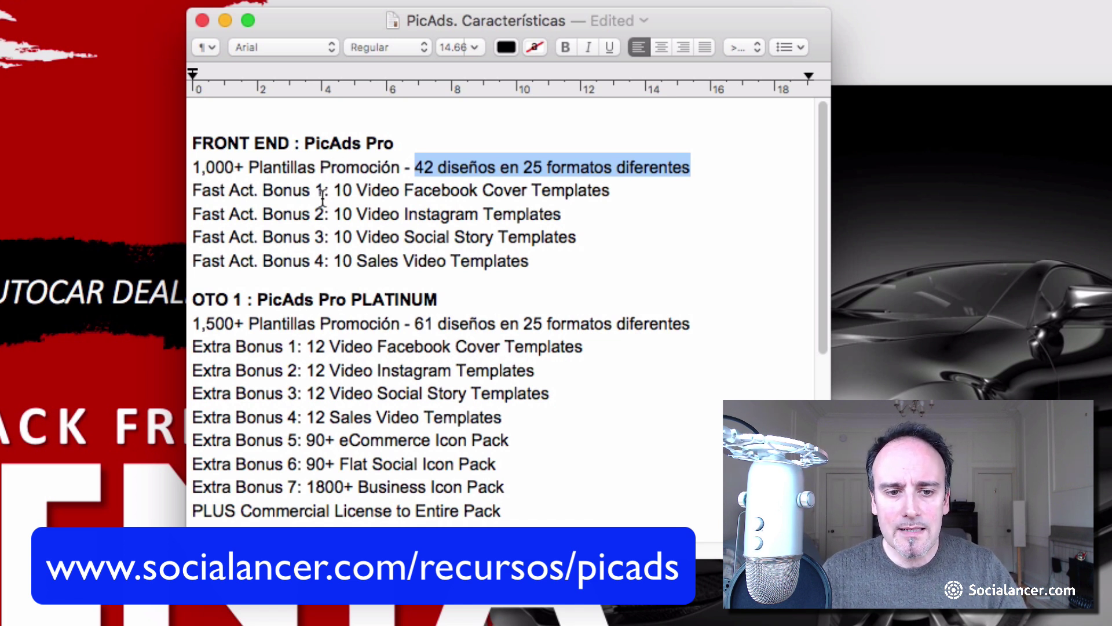
mouse_move(192, 191)
mouse_down()
mouse_move(614, 249)
mouse_move(533, 262)
mouse_up()
click(442, 190)
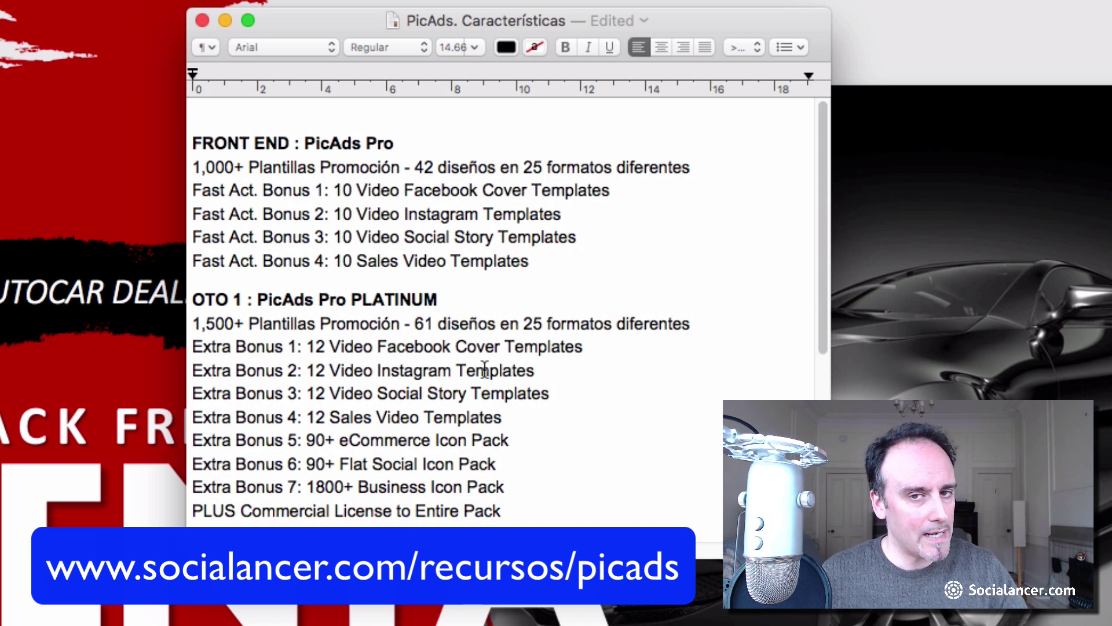
Highlight the 61 diseños phrase and the Extra Bonus 1 through PLUS Commercial License lines
drag(819, 175, 822, 203)
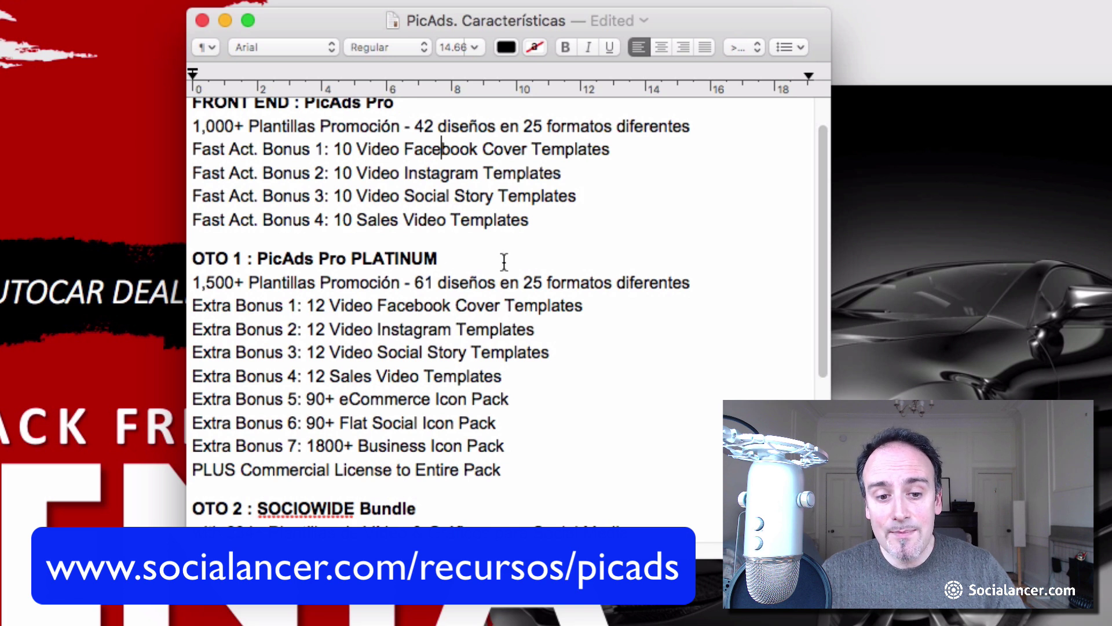
drag(823, 179, 823, 199)
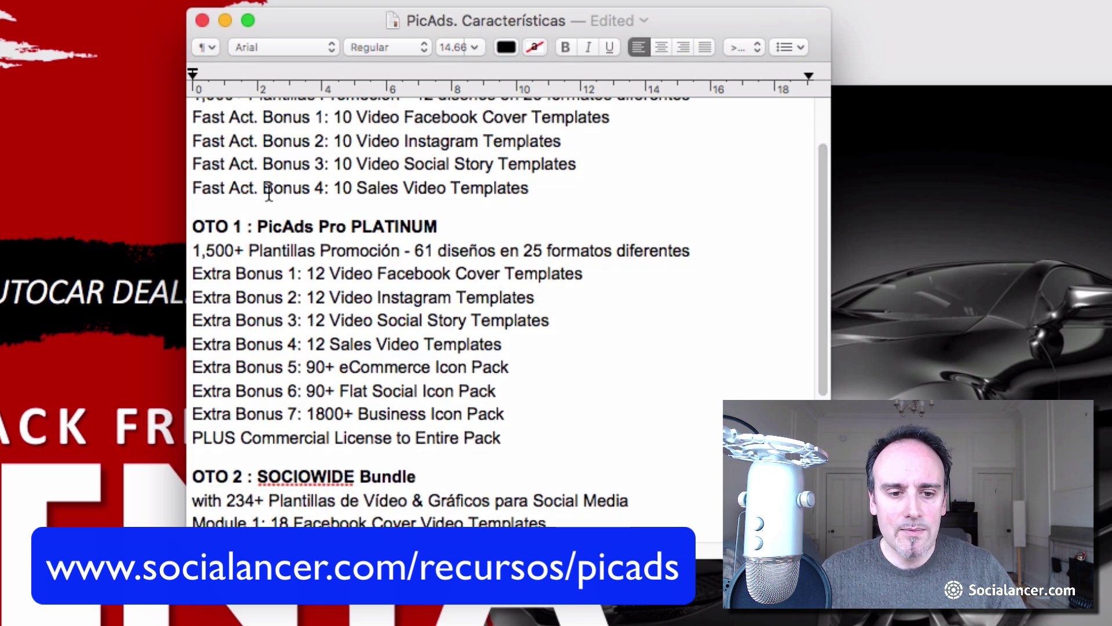
drag(415, 250, 689, 251)
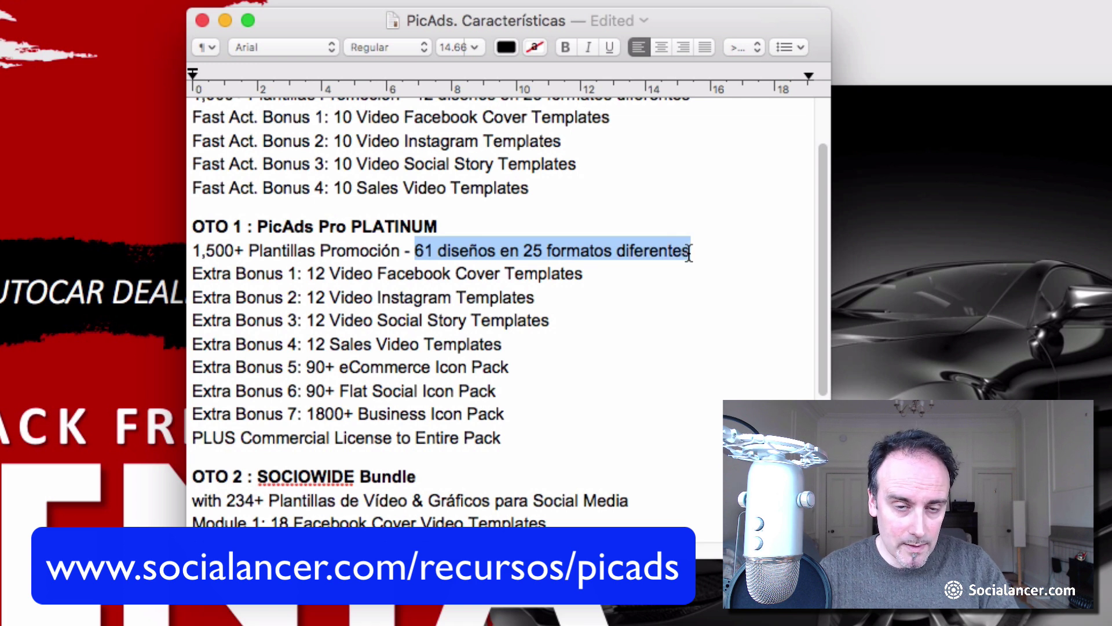
click(304, 268)
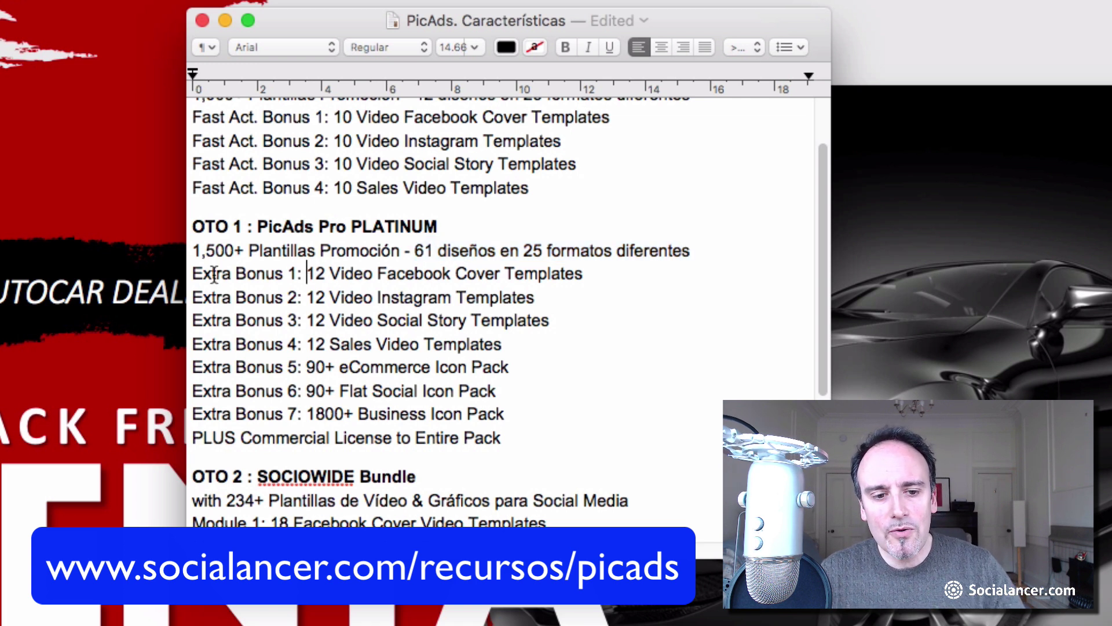
drag(195, 273, 503, 438)
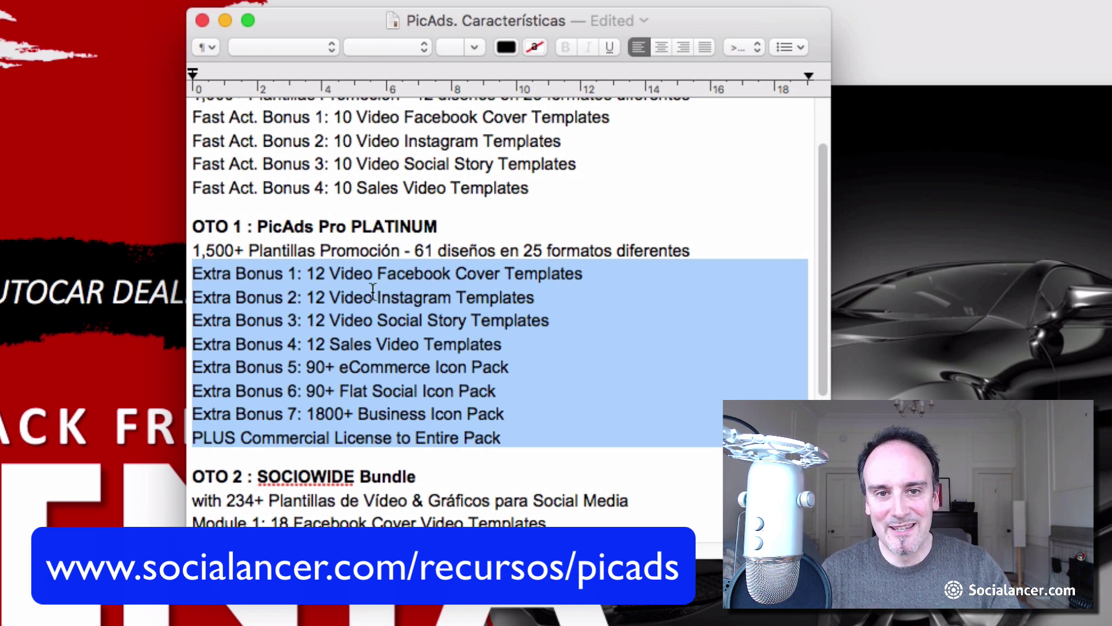
drag(822, 220, 822, 380)
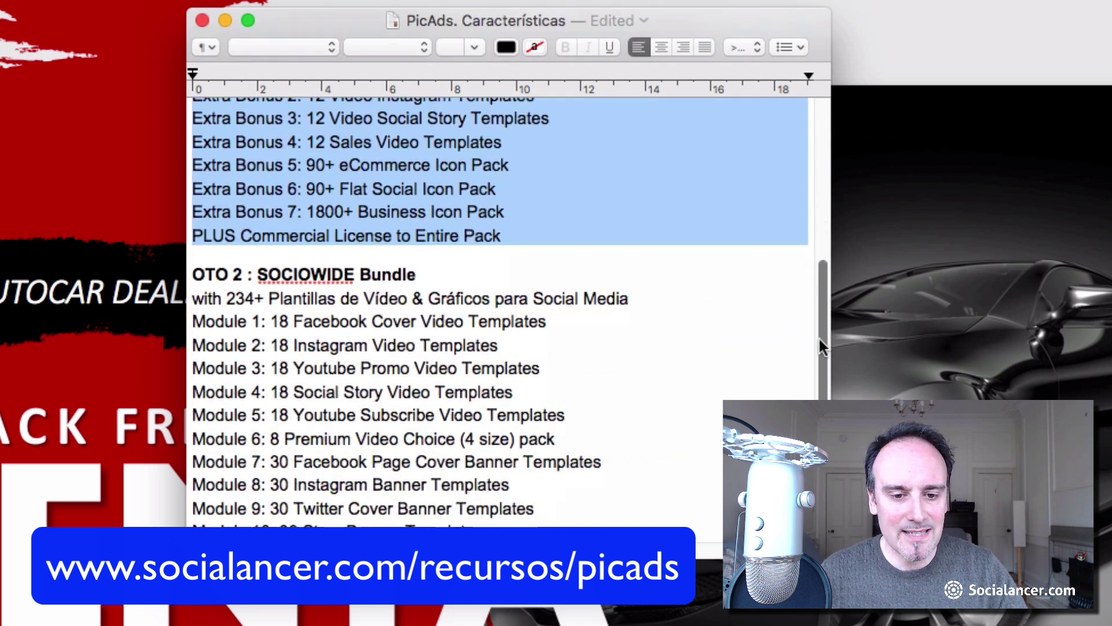
click(266, 207)
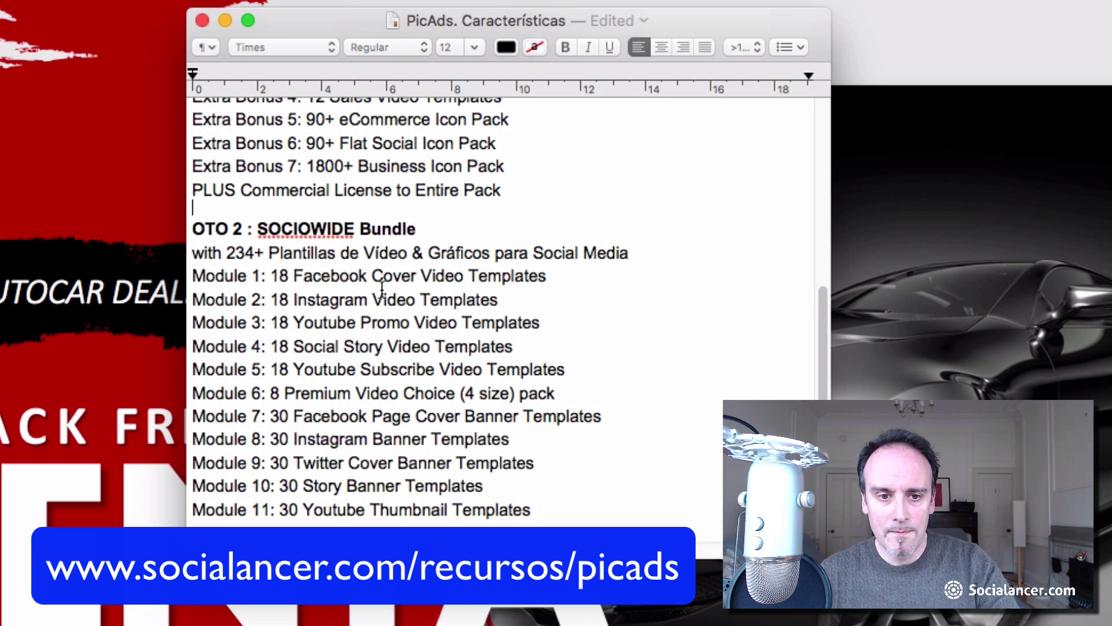
scroll(371, 288, up, 1)
scroll(370, 288, up, 3)
scroll(360, 291, up, 2)
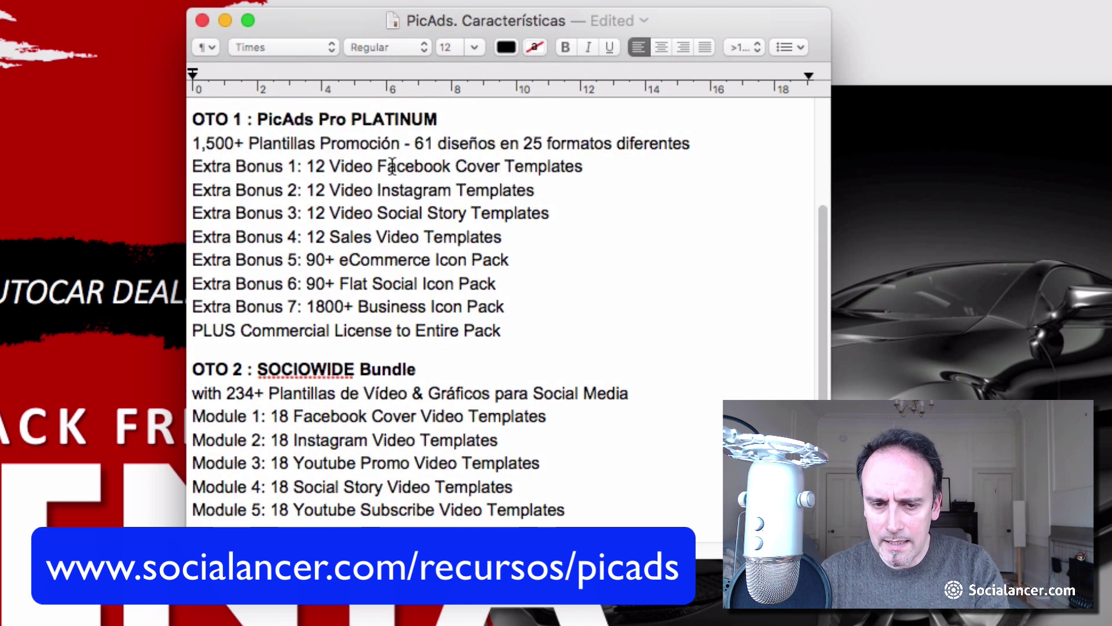
scroll(413, 276, down, 2)
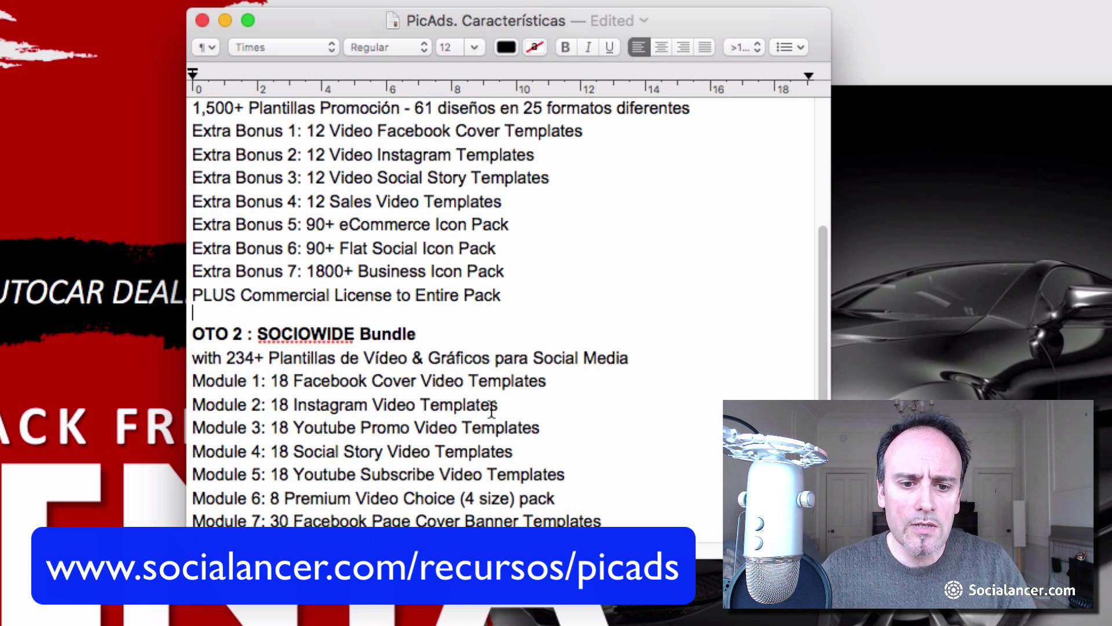
scroll(384, 231, down, 4)
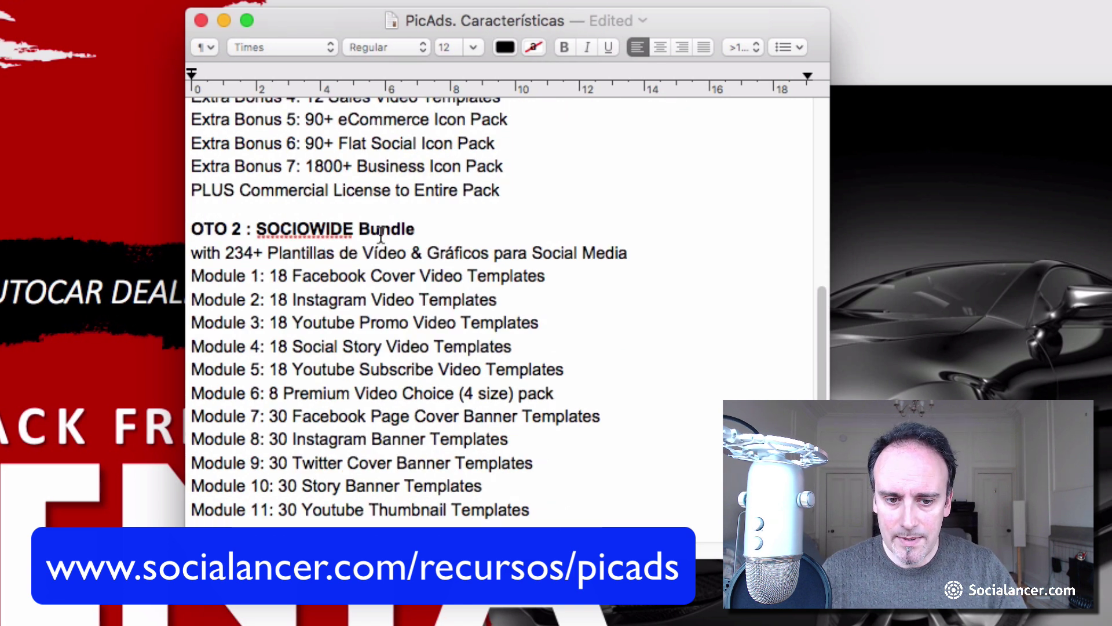
click(542, 507)
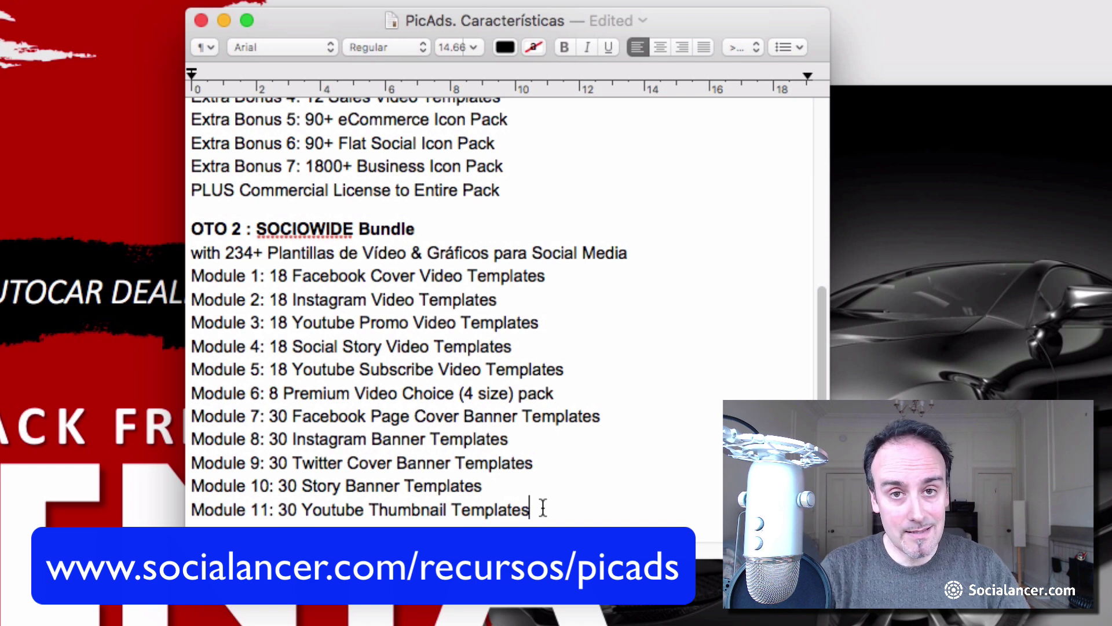